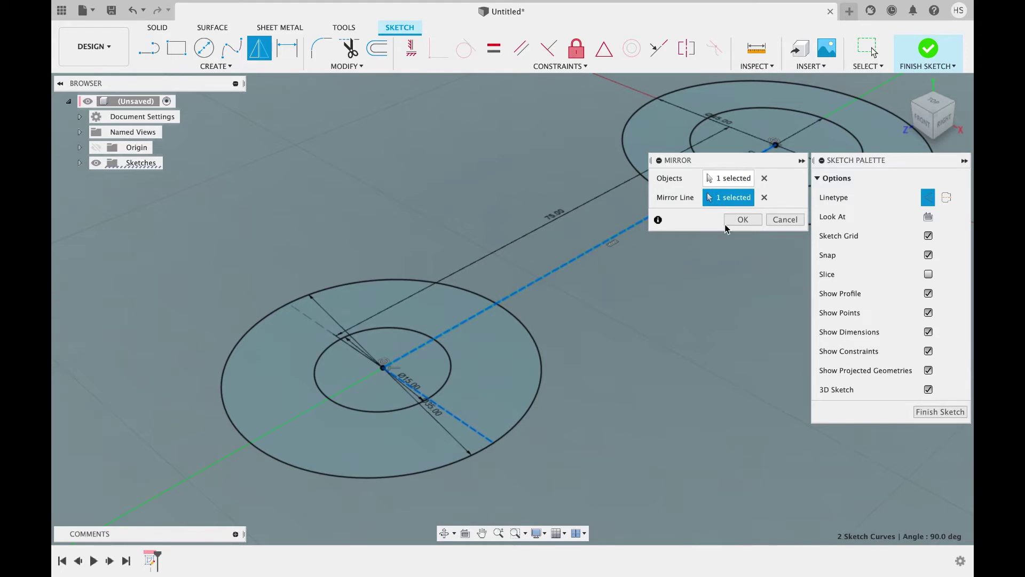
# Mirror the small circles' radial construction line across the long centre construction line
pyautogui.click(728, 222)
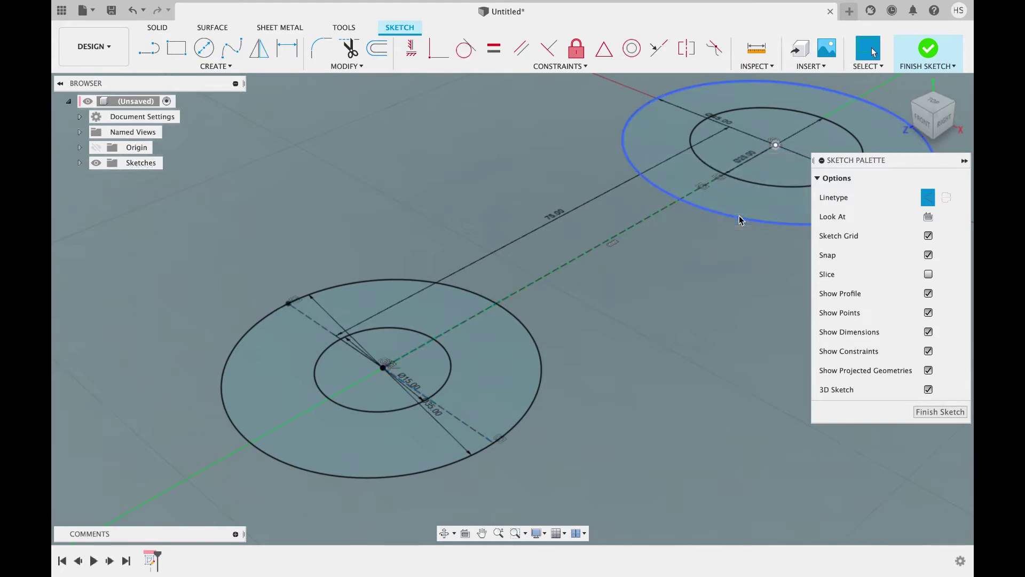
# Draw a fork arm from the mirrored construction line's end: a 15 mm line, a perpendicular 10 mm line, and a line back to the inner circle
pyautogui.click(153, 48)
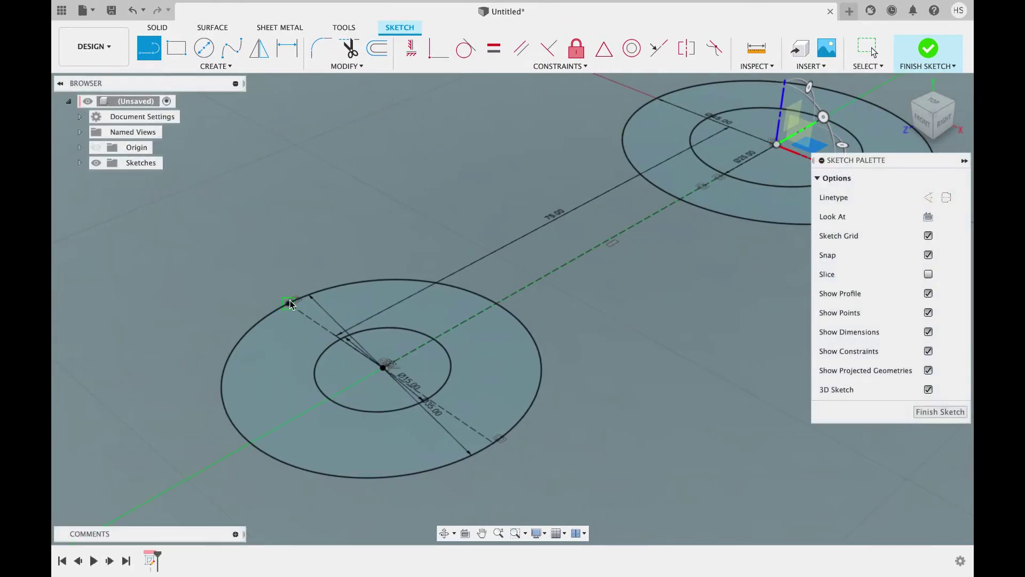
pyautogui.click(288, 302)
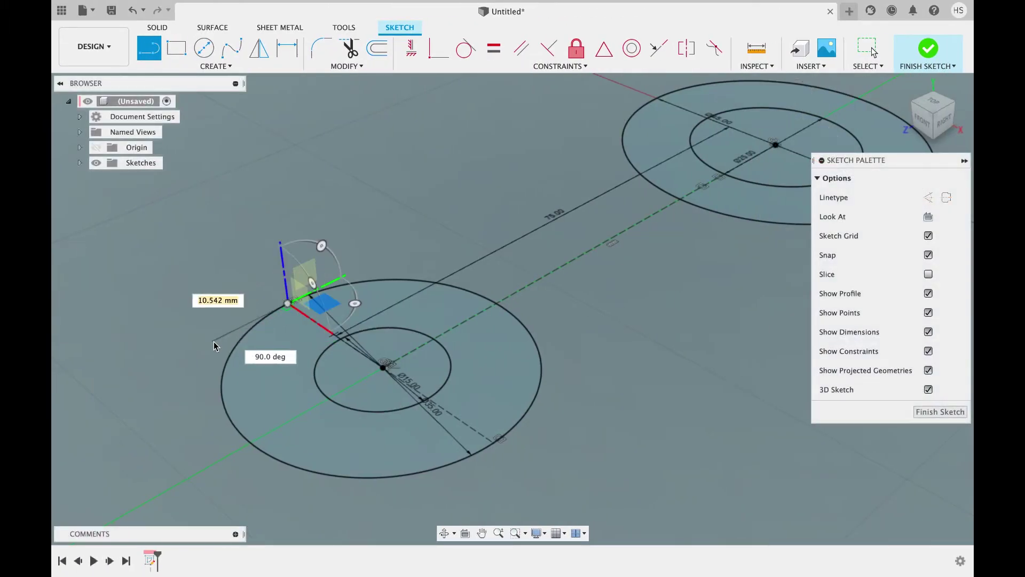
pyautogui.write('15')
pyautogui.press('Tab')
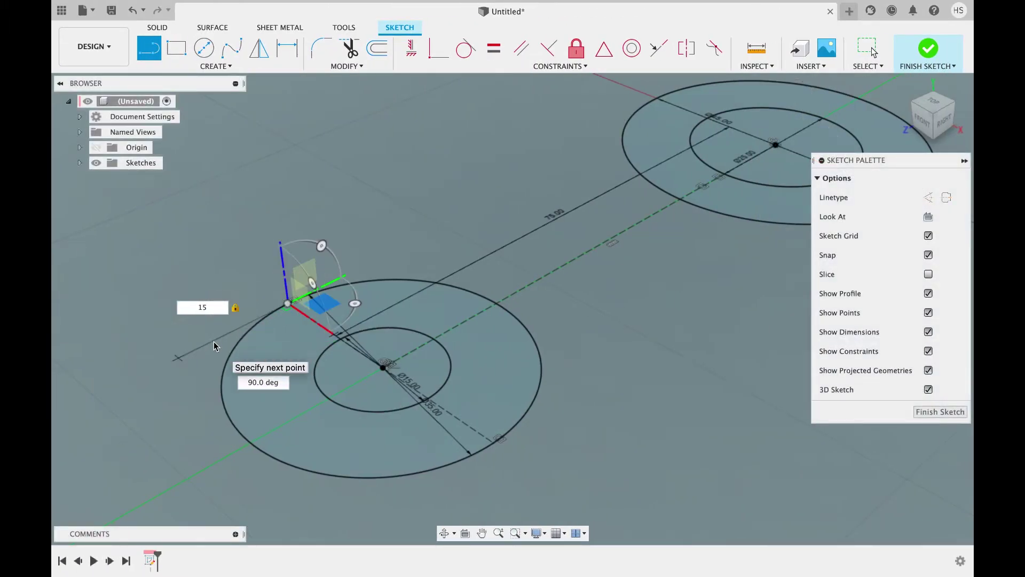
pyautogui.click(178, 357)
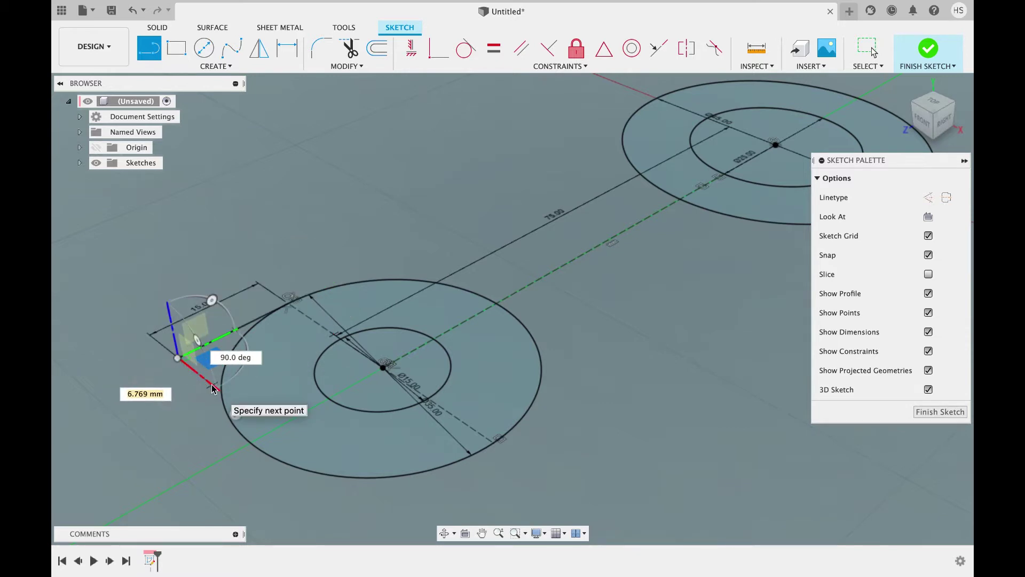
pyautogui.write('10')
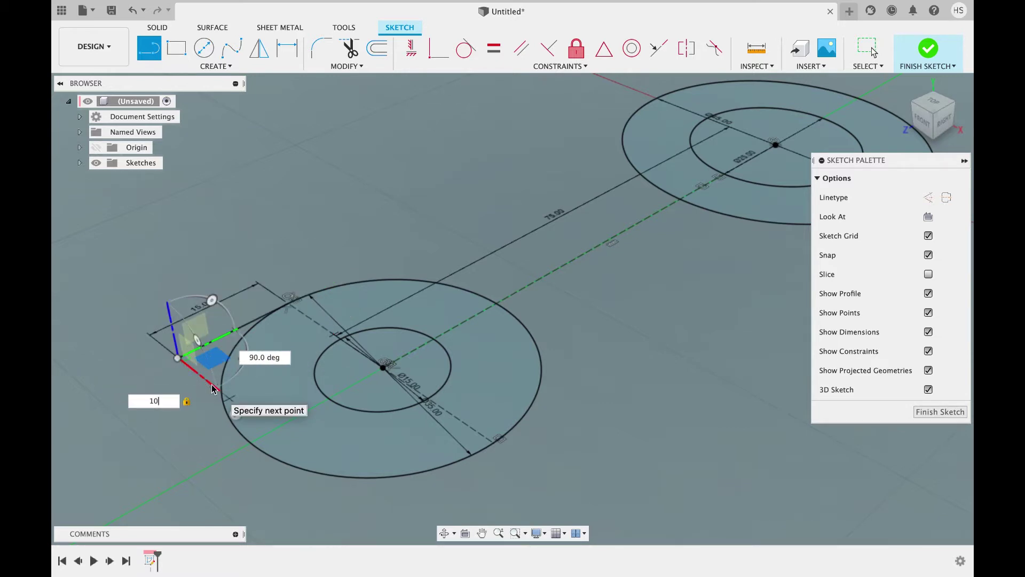
pyautogui.click(232, 407)
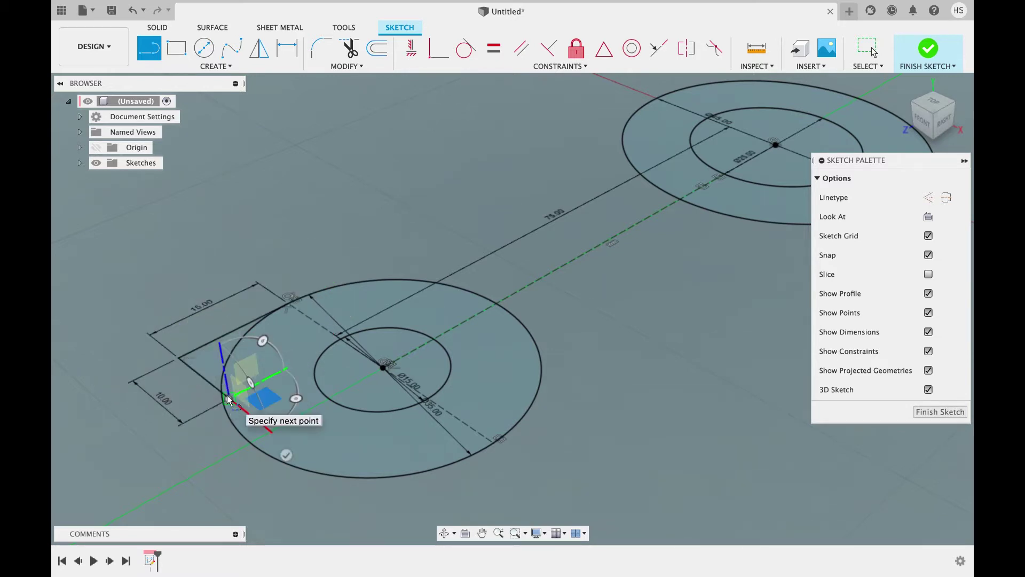
pyautogui.click(345, 340)
pyautogui.press('Escape')
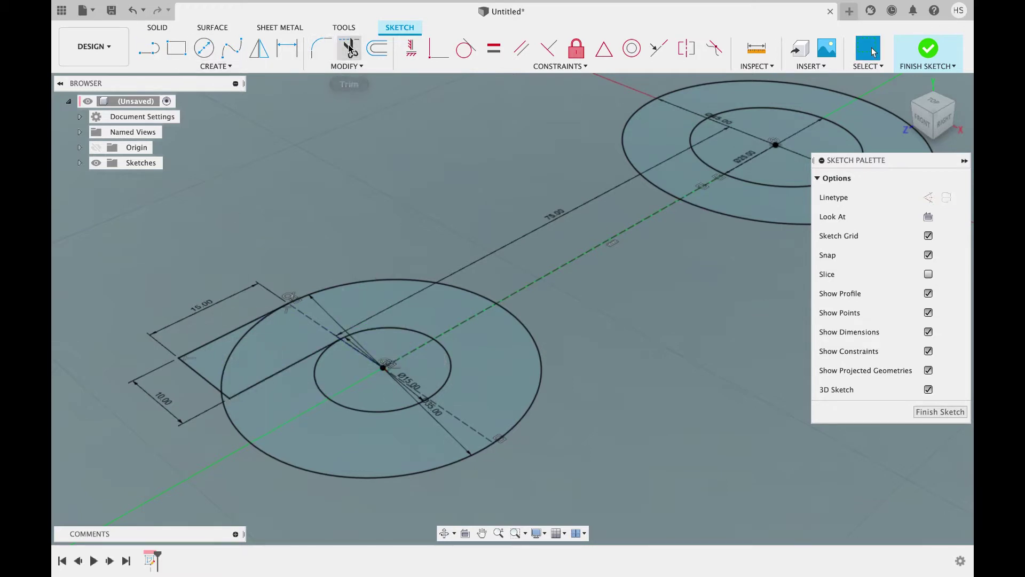
# Trim the 35 mm circle inside the fork arm and along the fork's open side, leaving only the rounded back
pyautogui.click(350, 49)
pyautogui.click(239, 344)
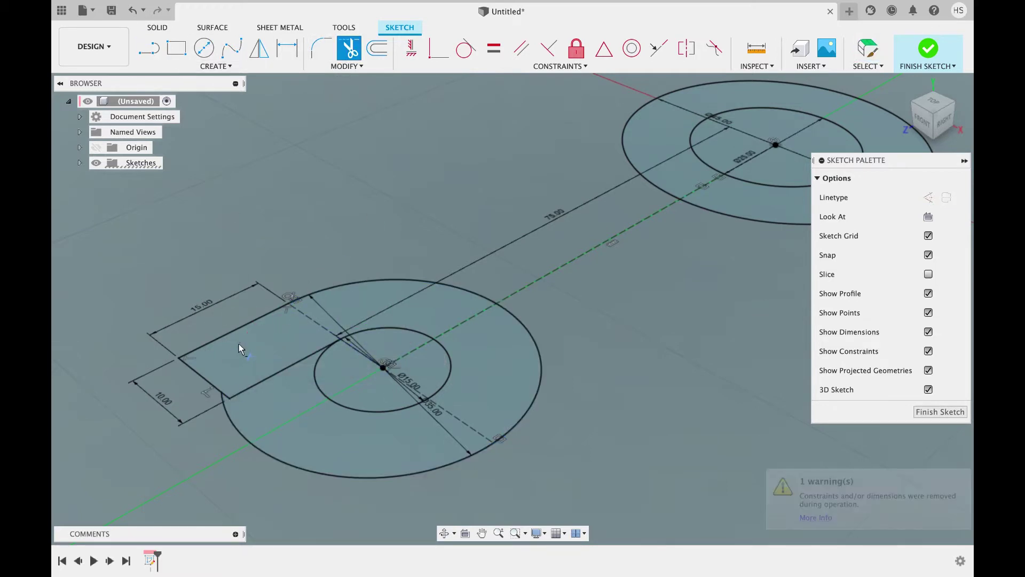
pyautogui.click(302, 470)
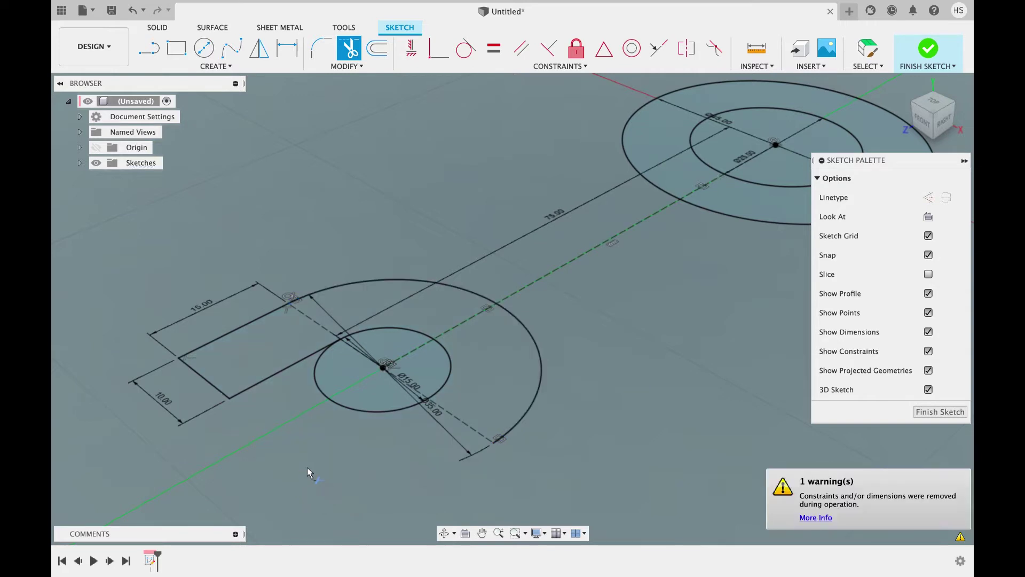
# Mirror the three fork arm lines across the centre construction line
pyautogui.click(259, 48)
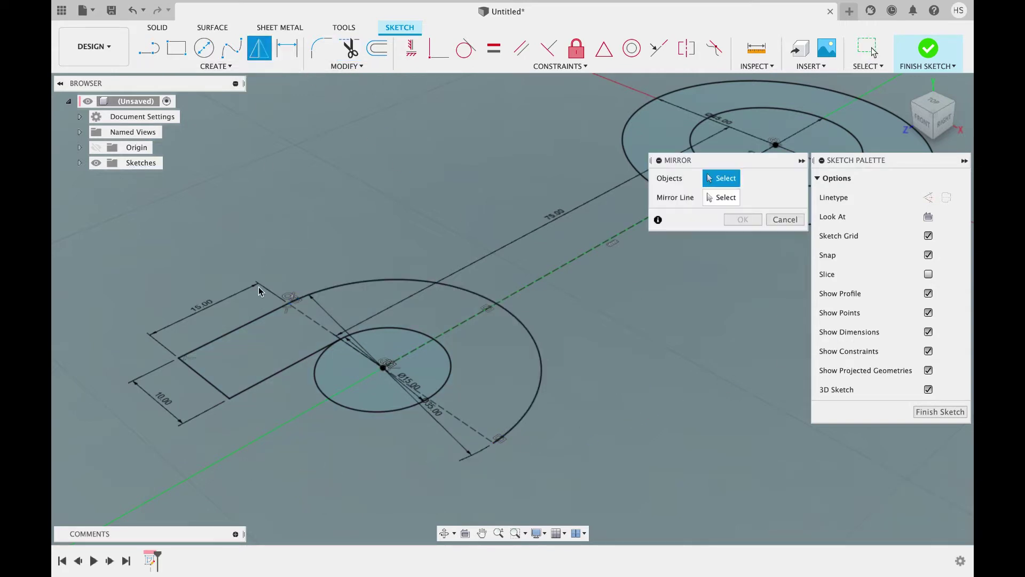
pyautogui.click(254, 328)
pyautogui.click(196, 373)
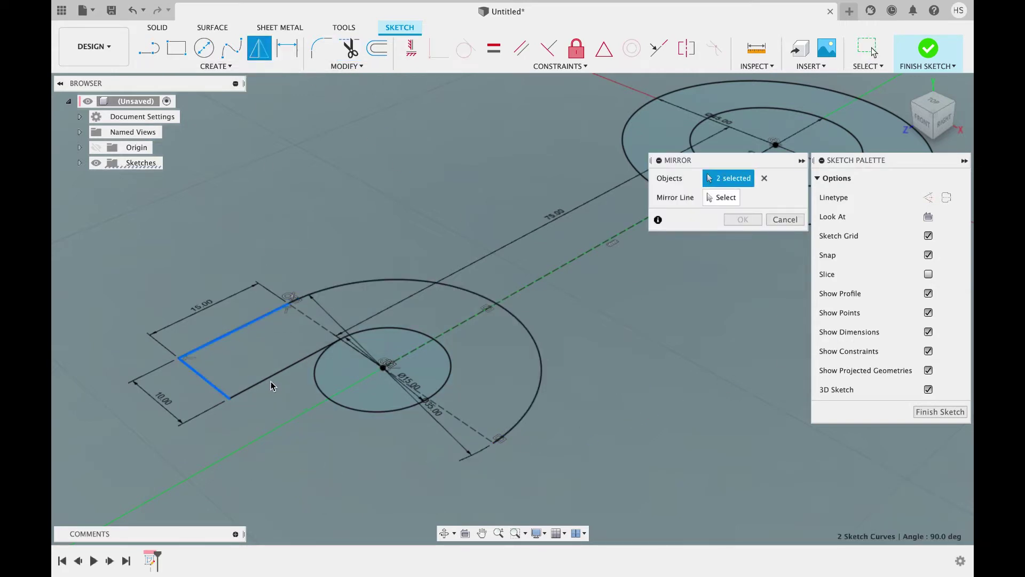
pyautogui.click(271, 381)
pyautogui.click(727, 198)
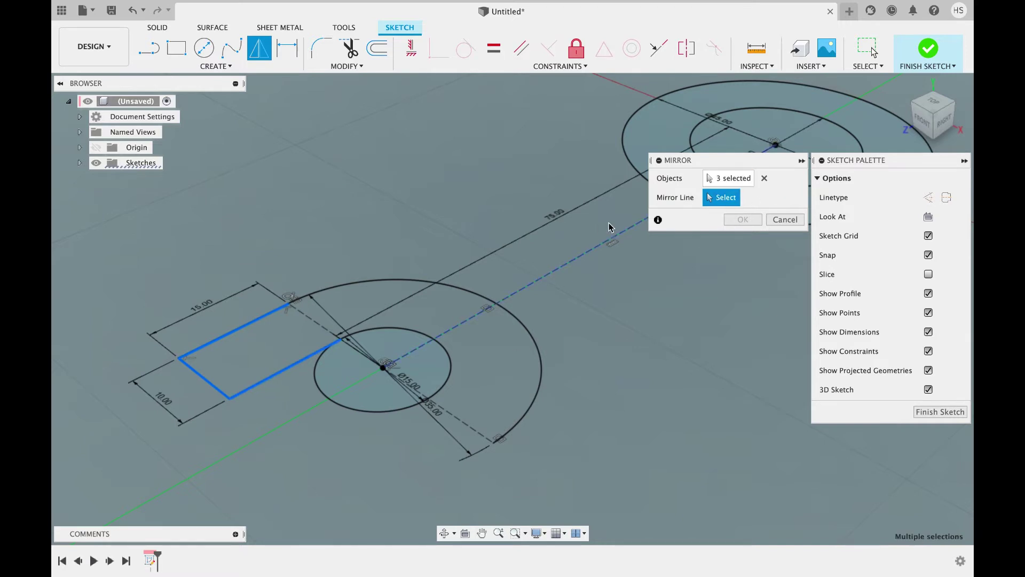
pyautogui.click(590, 251)
pyautogui.click(743, 221)
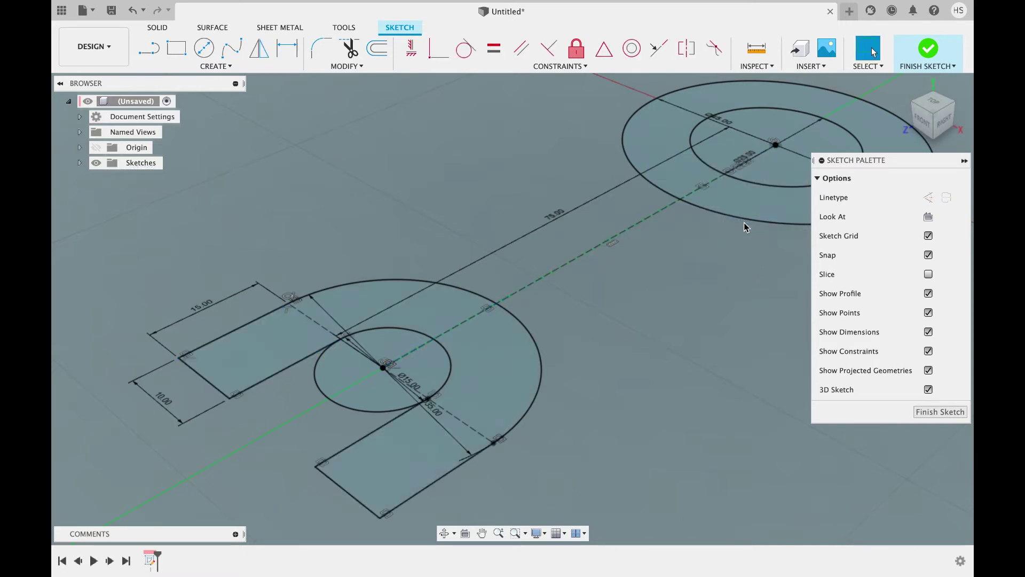
# Trim away the part of the 15 mm circle on the fork's open side
pyautogui.scroll(-5, 667, 339)
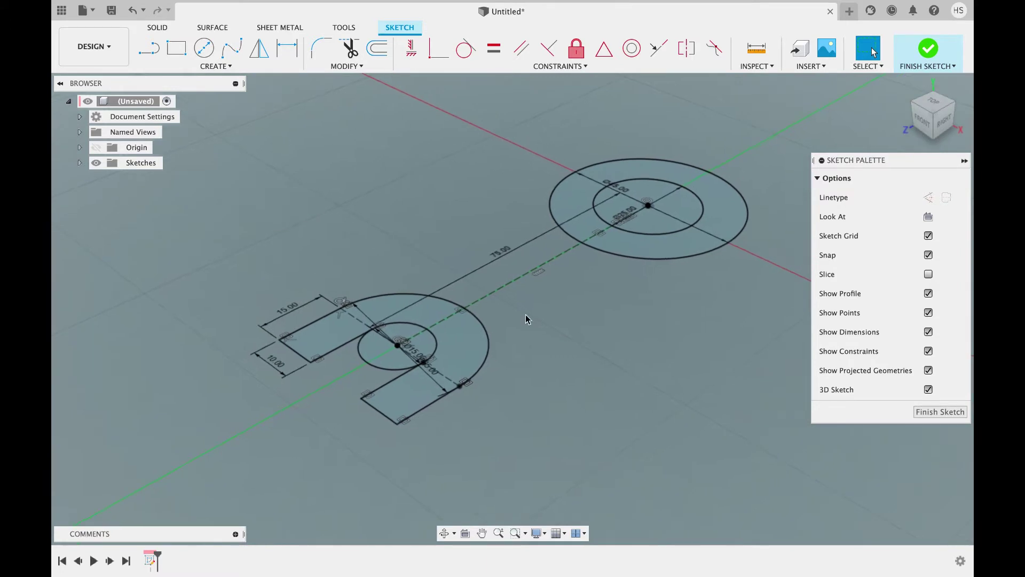
pyautogui.click(351, 49)
pyautogui.click(384, 367)
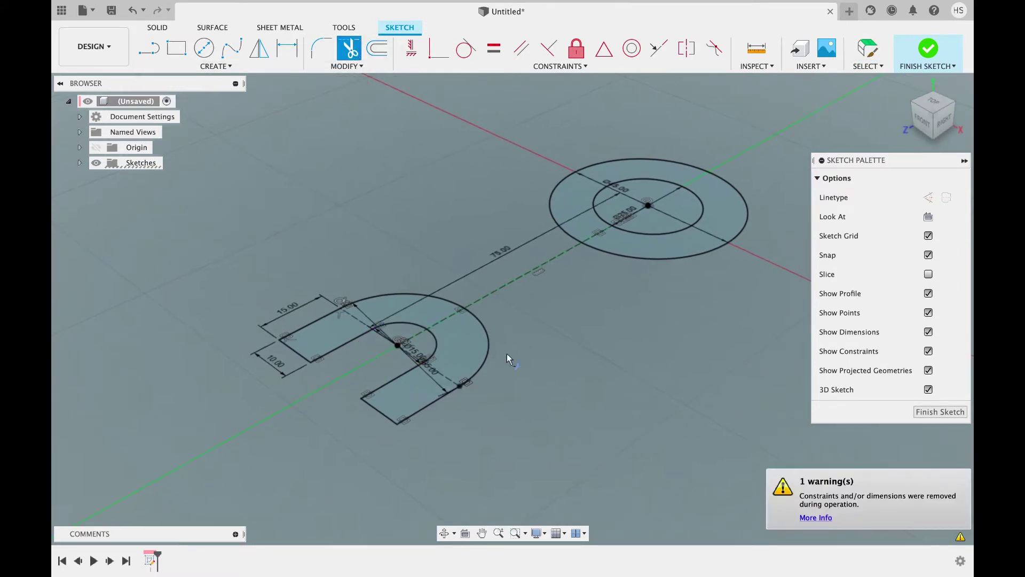
pyautogui.press('Escape')
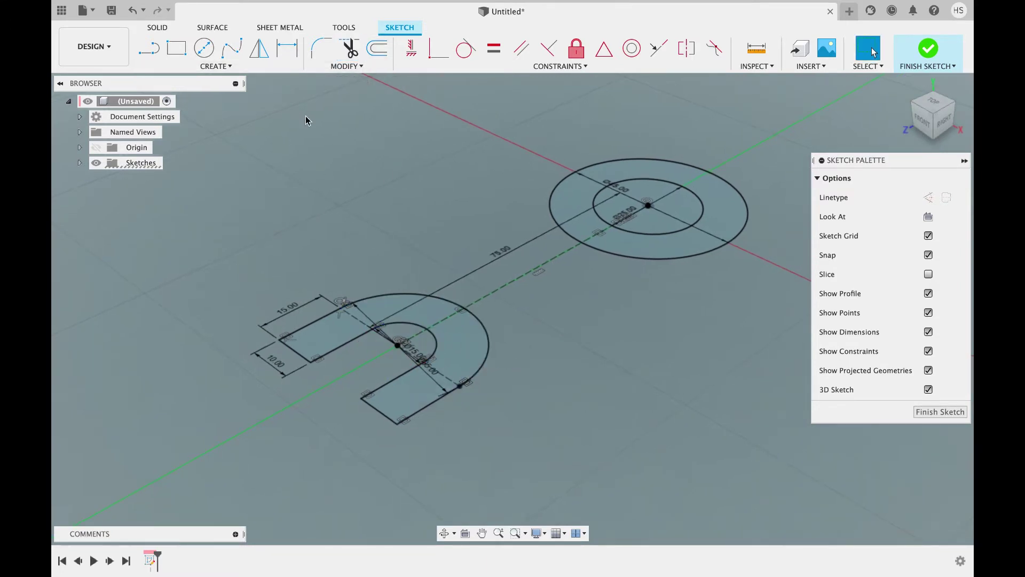
# Draw a line about 89 mm long from the mirrored arm's outer corner to the side of the far outer circle
pyautogui.click(153, 51)
pyautogui.click(395, 425)
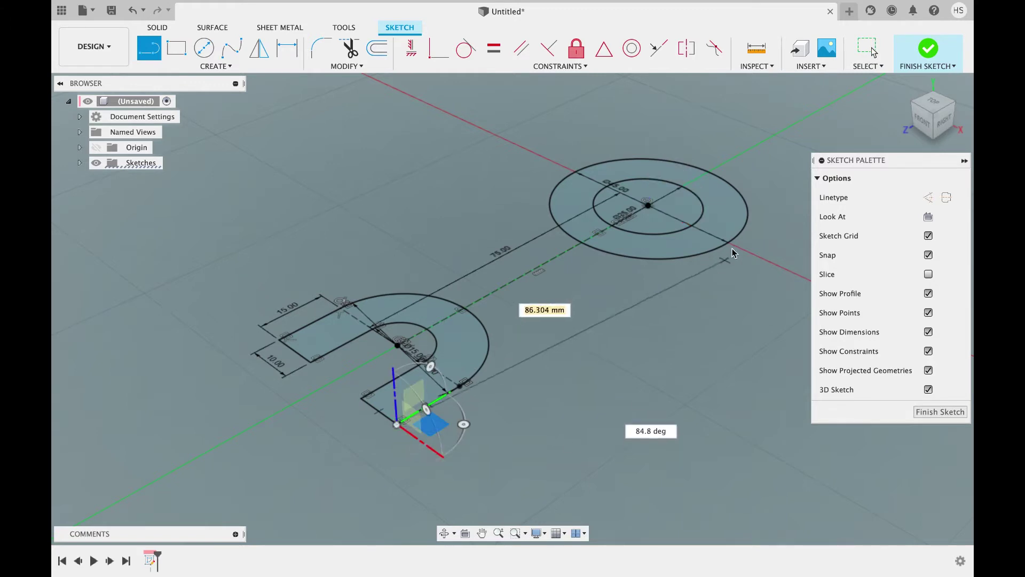
pyautogui.click(726, 248)
pyautogui.press('Escape')
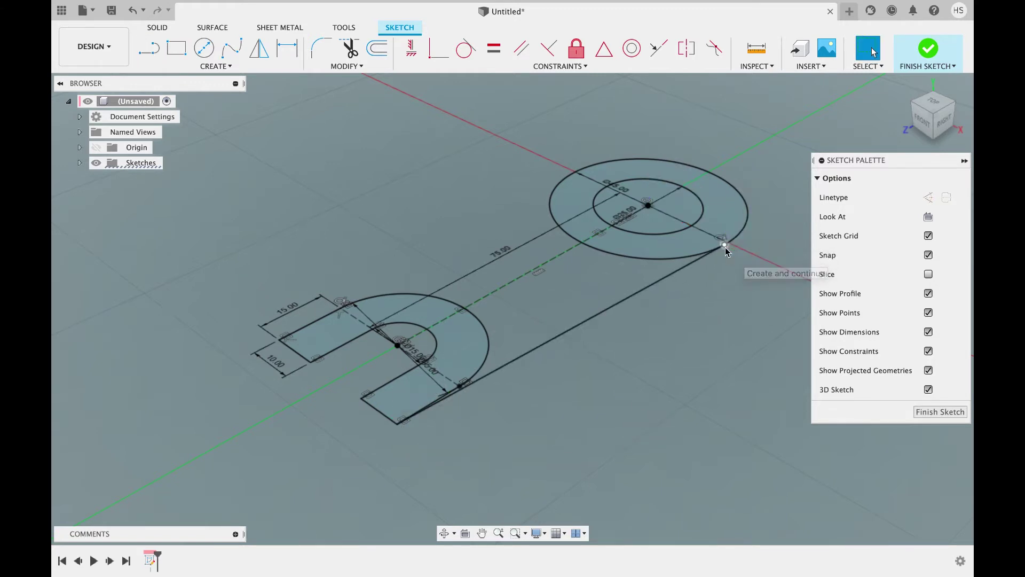
# Mirror the long side line across the centre construction line
pyautogui.click(259, 48)
pyautogui.click(573, 320)
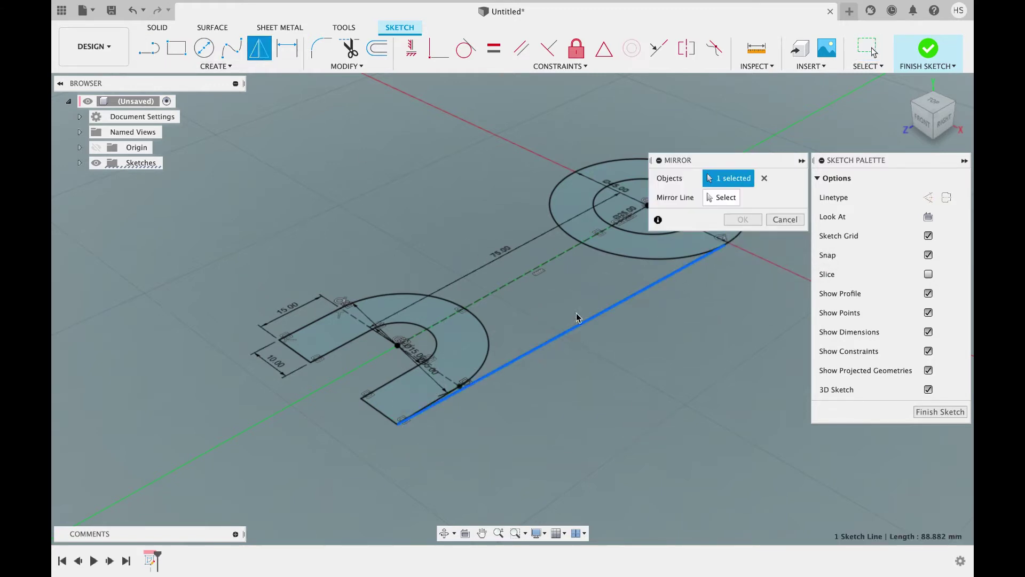
pyautogui.click(553, 261)
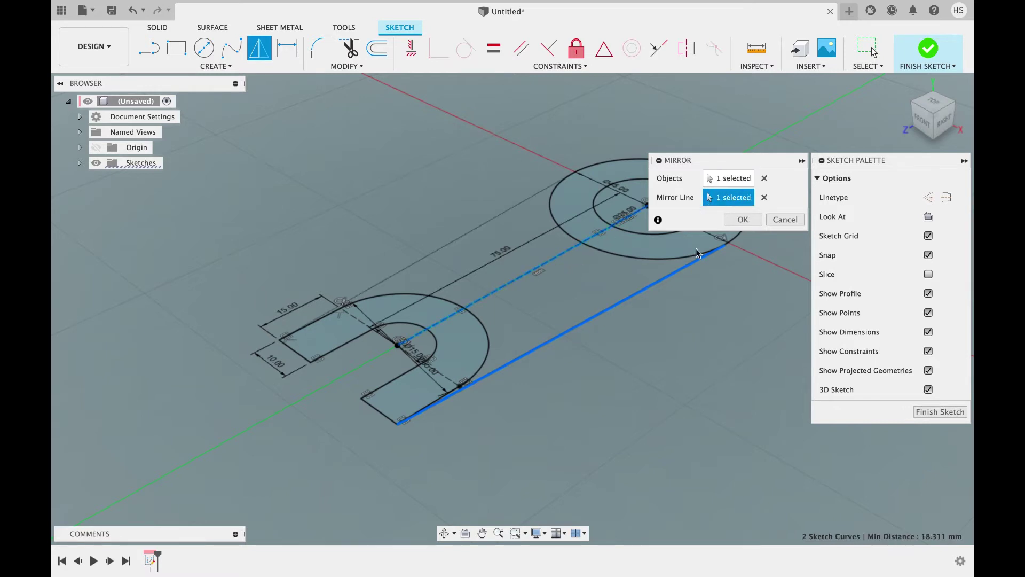
pyautogui.click(742, 220)
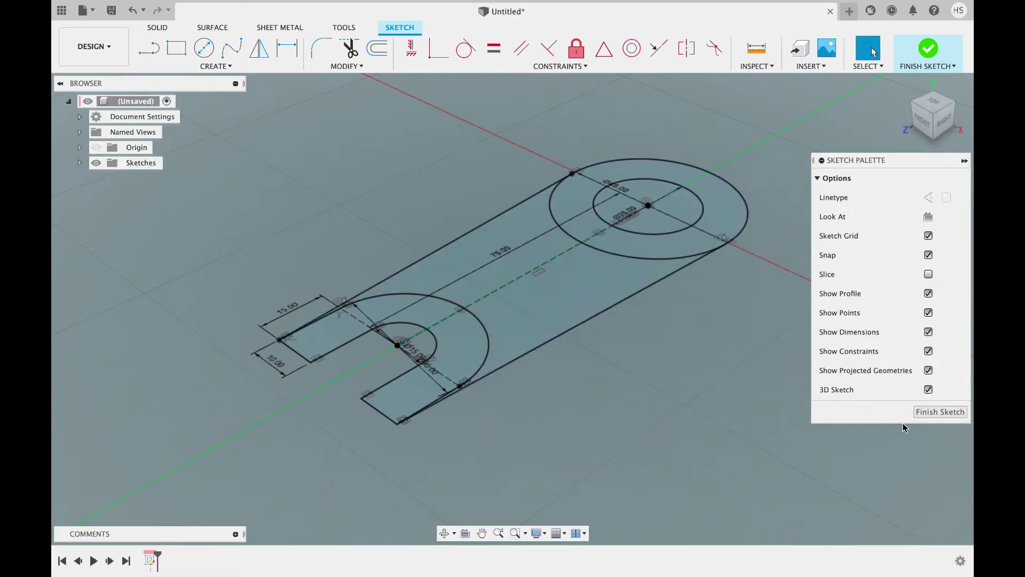
# Extrude the U-shaped fork profile symmetrically with a distance of 10 mm as a new body
pyautogui.press('e')
pyautogui.click(438, 354)
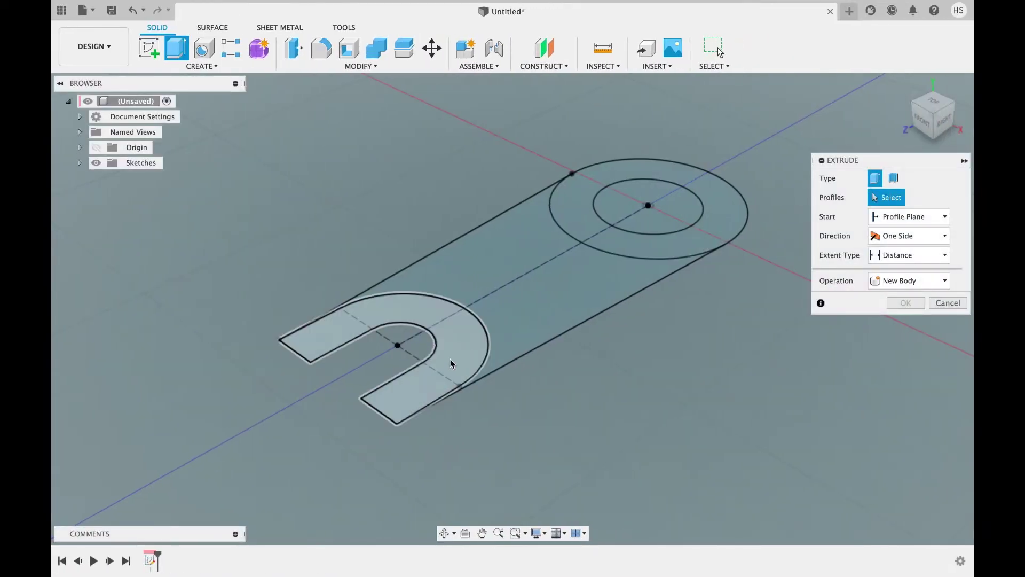
pyautogui.click(457, 357)
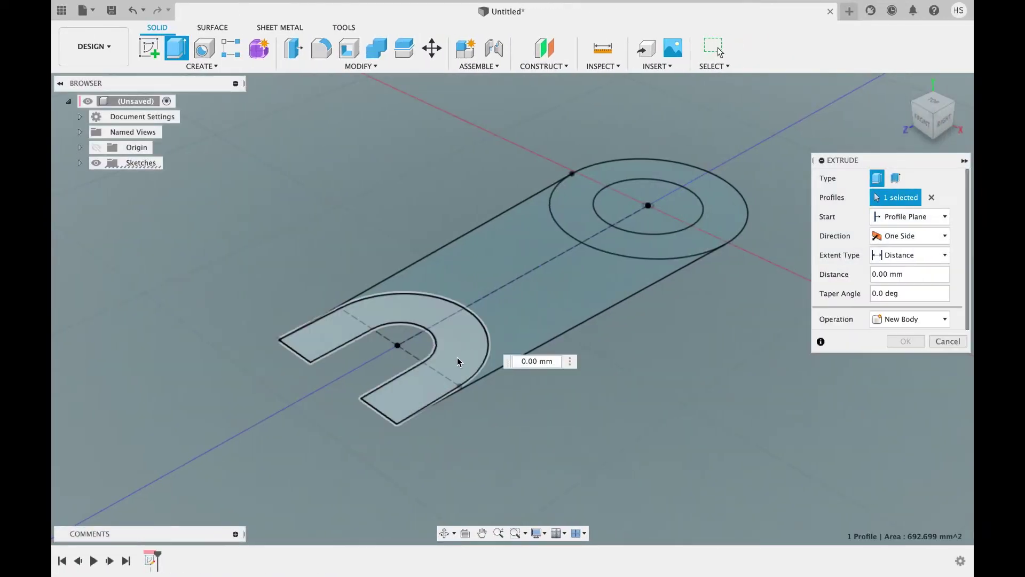
pyautogui.click(910, 236)
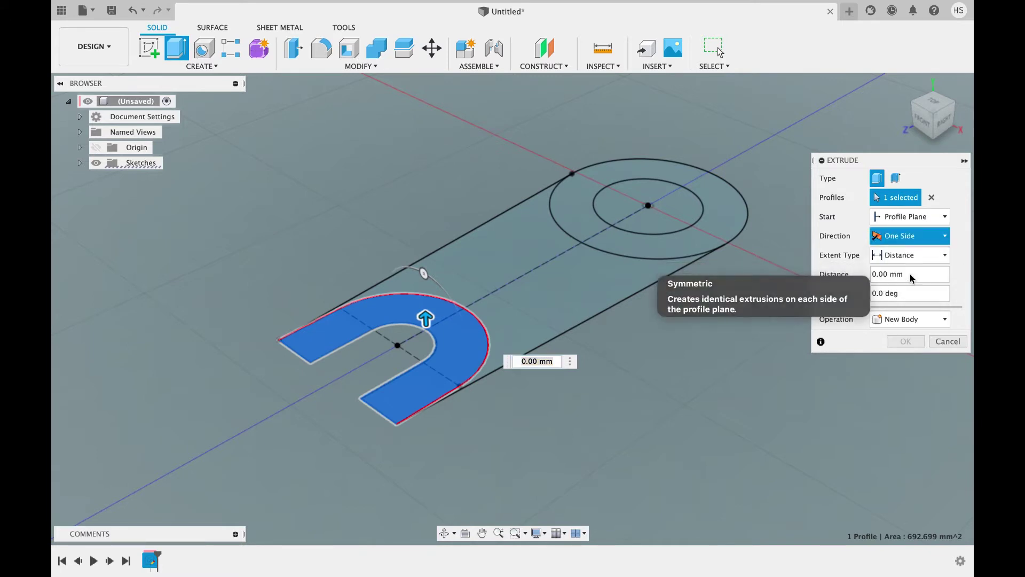
pyautogui.click(909, 279)
pyautogui.write('10')
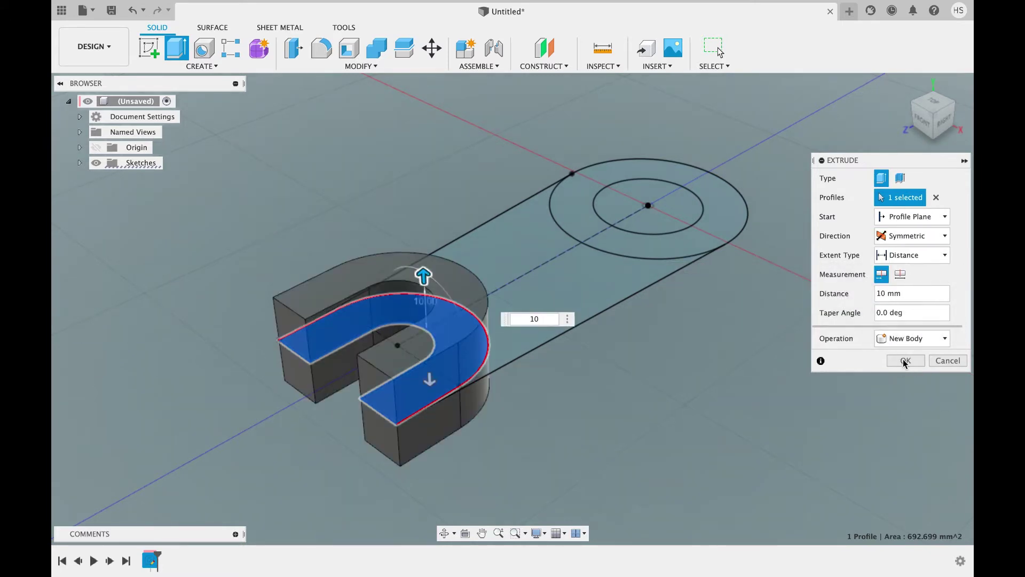
pyautogui.click(905, 361)
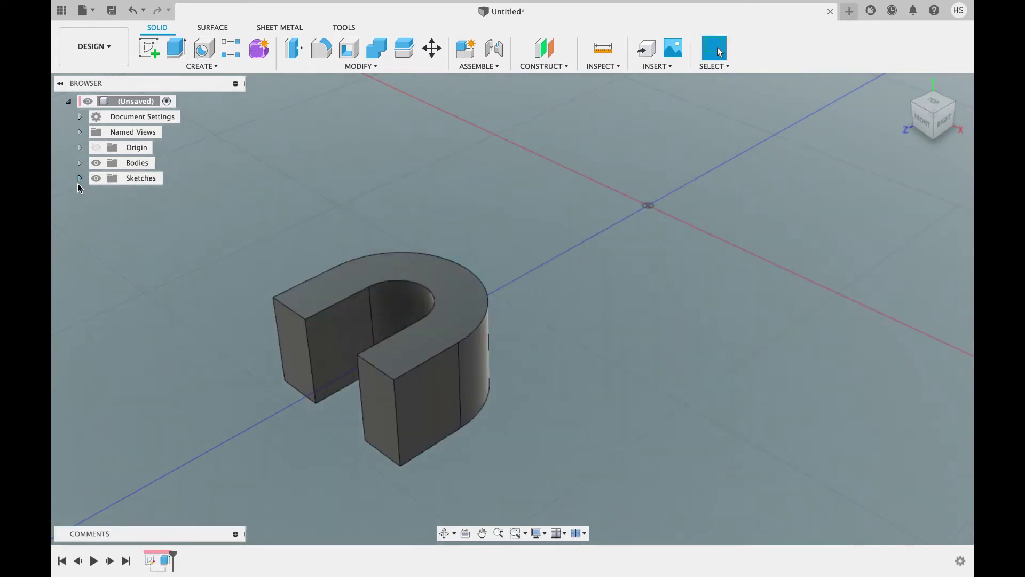
# Show the sketch again and extrude the ring profile in two sides as a new body, with -15 mm on side 1 and -35 mm on side 2
pyautogui.click(107, 194)
pyautogui.click(81, 178)
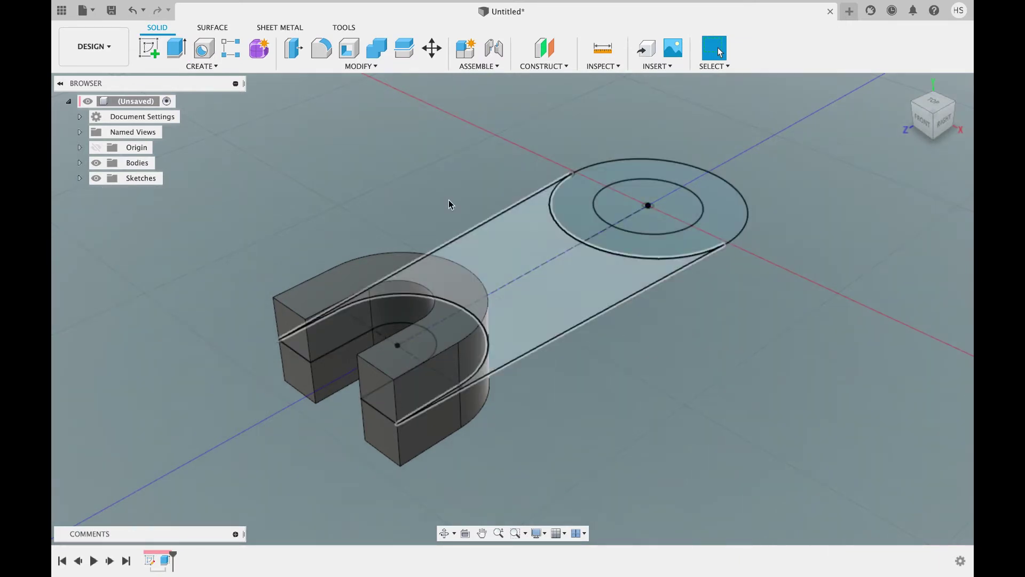
pyautogui.press('e')
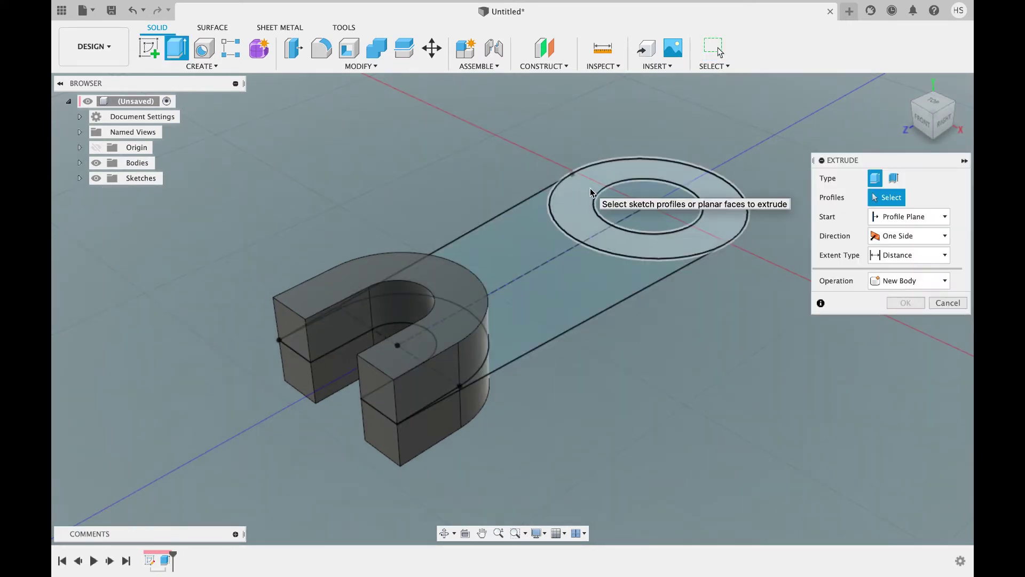
pyautogui.click(585, 190)
pyautogui.click(911, 236)
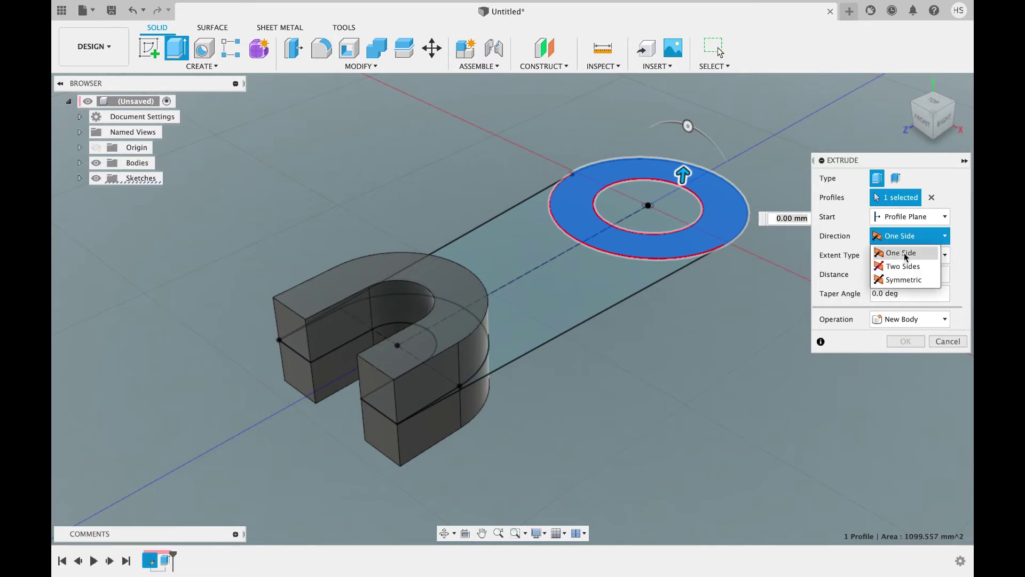
pyautogui.click(906, 265)
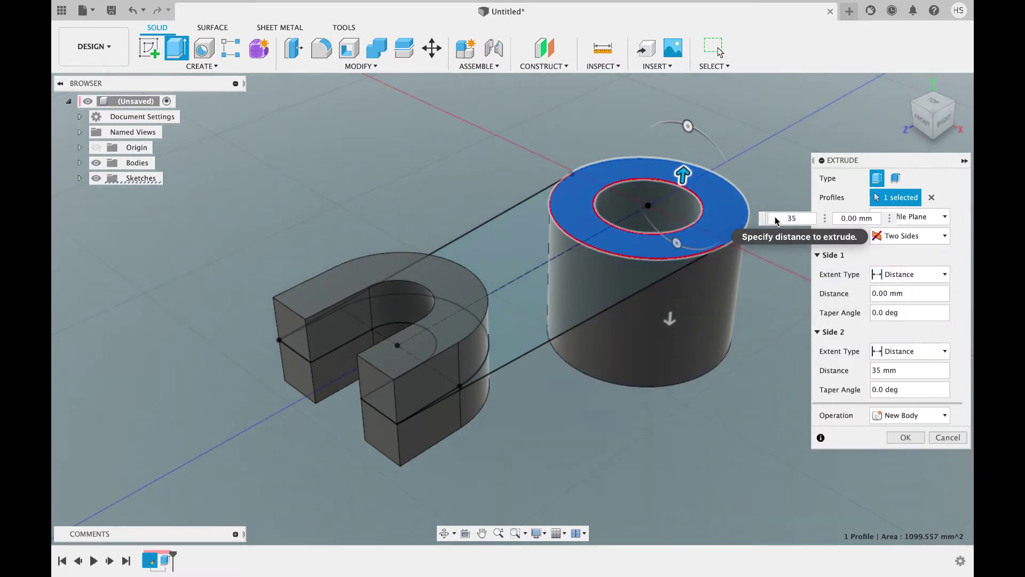
pyautogui.write('-')
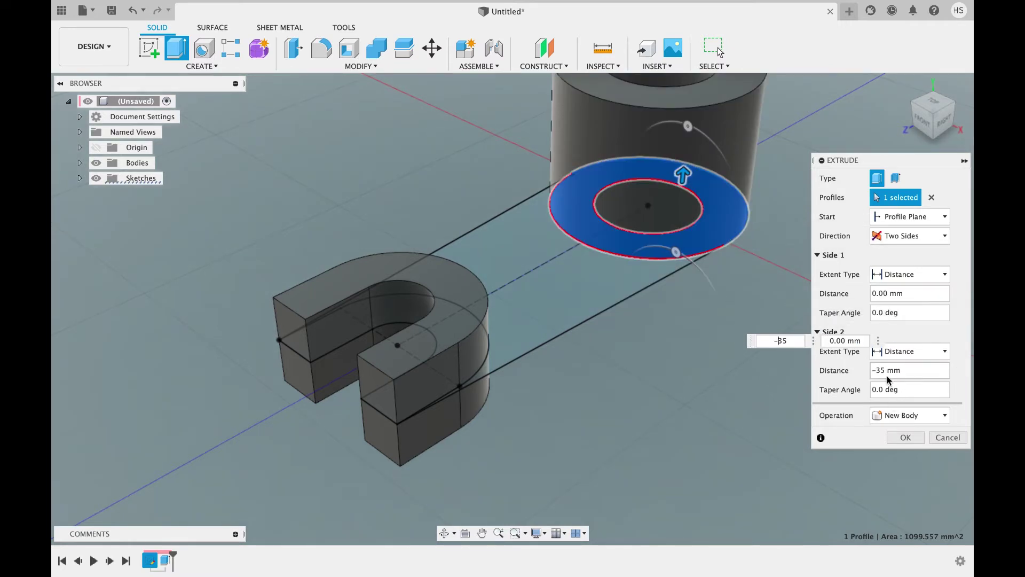
pyautogui.click(832, 343)
pyautogui.write('15')
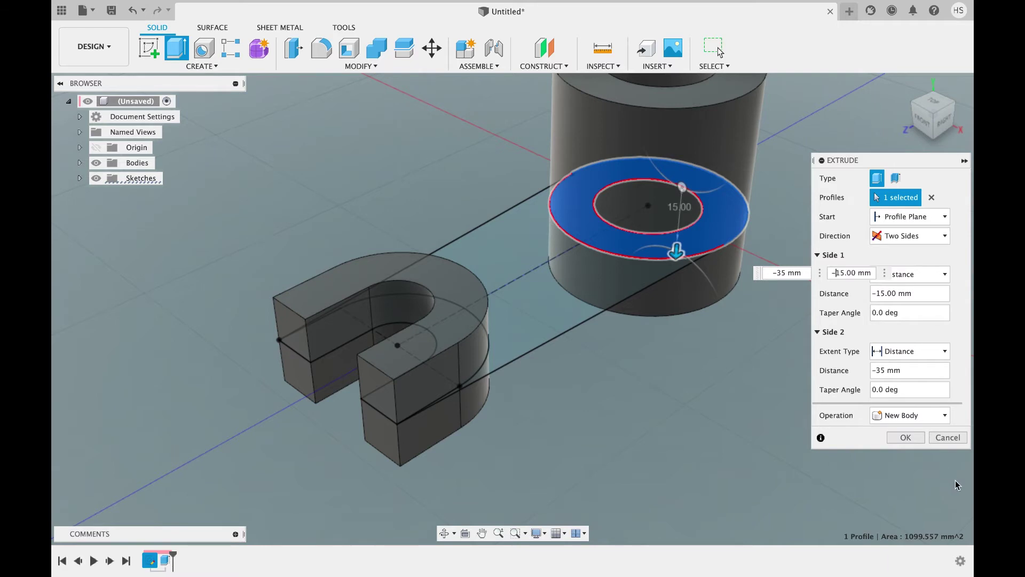
pyautogui.click(906, 437)
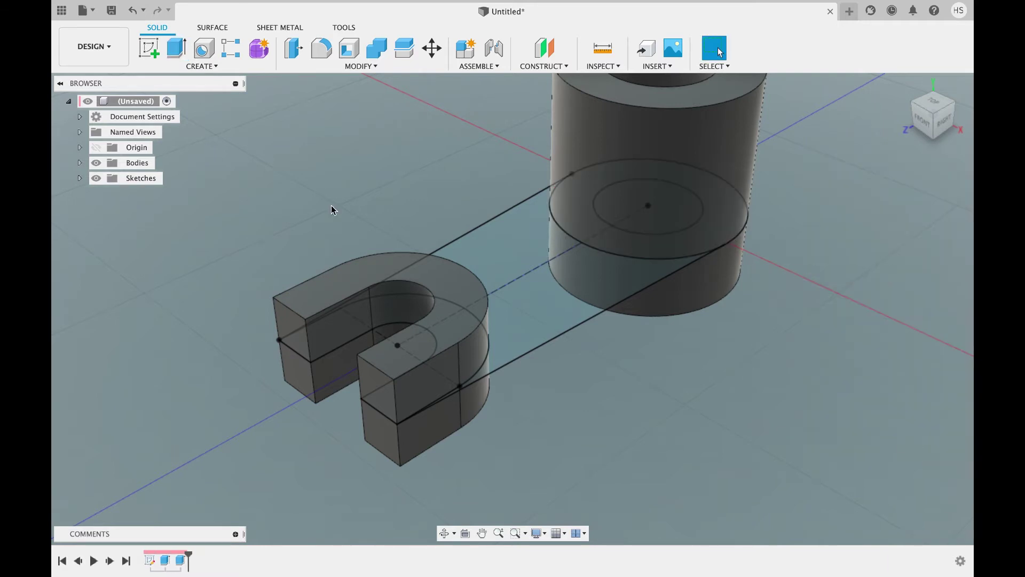
# Extrude the arm profile between the fork and the hub symmetrically with a distance of 5 mm, using the Join operation
pyautogui.click(175, 55)
pyautogui.click(562, 299)
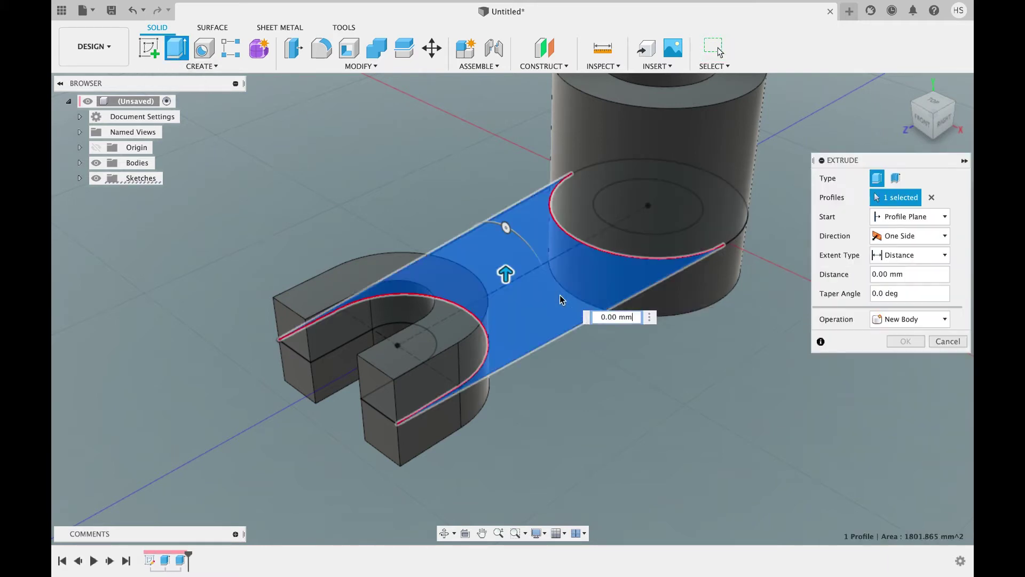
pyautogui.click(903, 235)
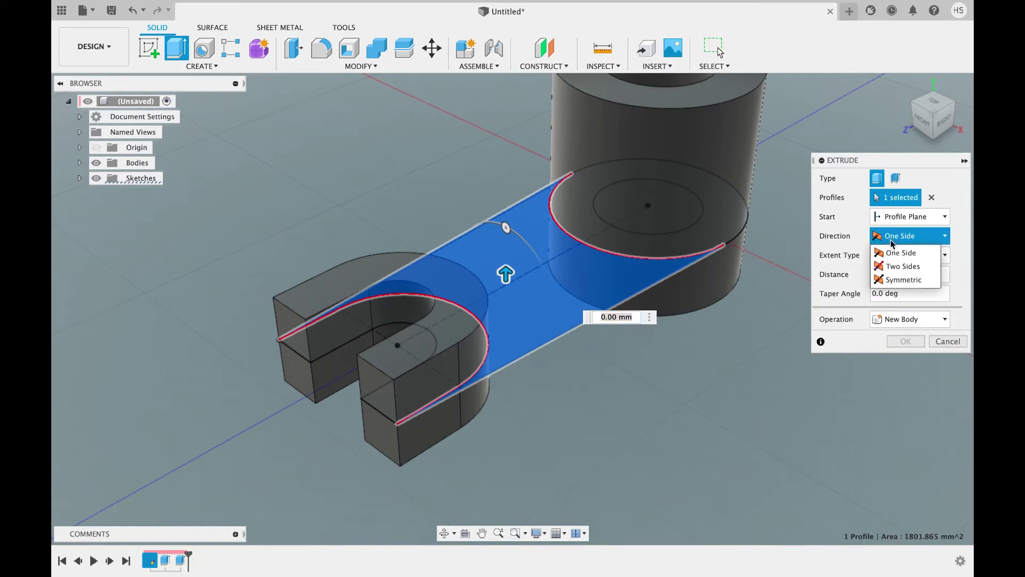
pyautogui.click(889, 275)
pyautogui.write('5')
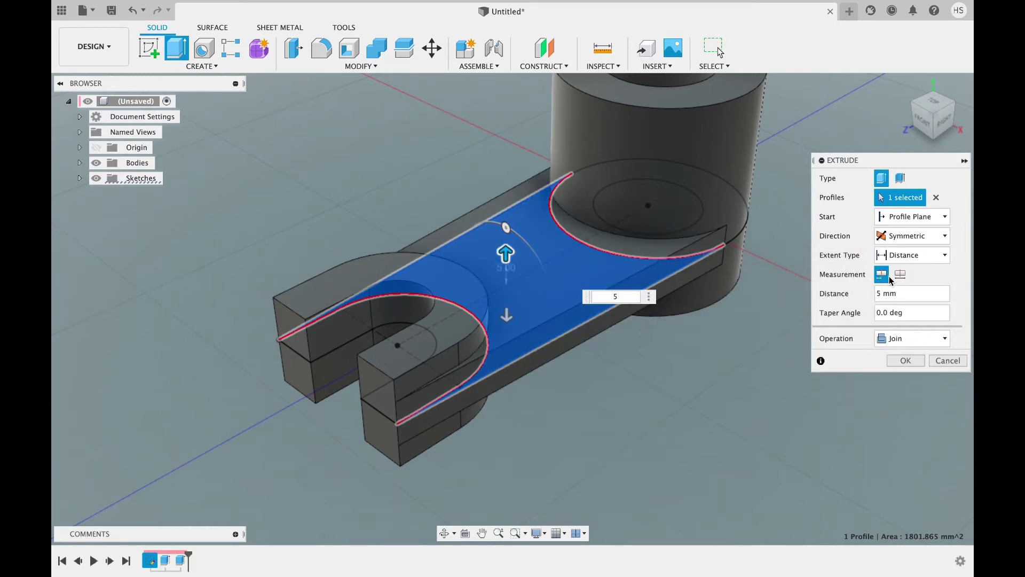
pyautogui.click(906, 361)
# Hide the sketch used for the fork, hub and arm
pyautogui.click(80, 179)
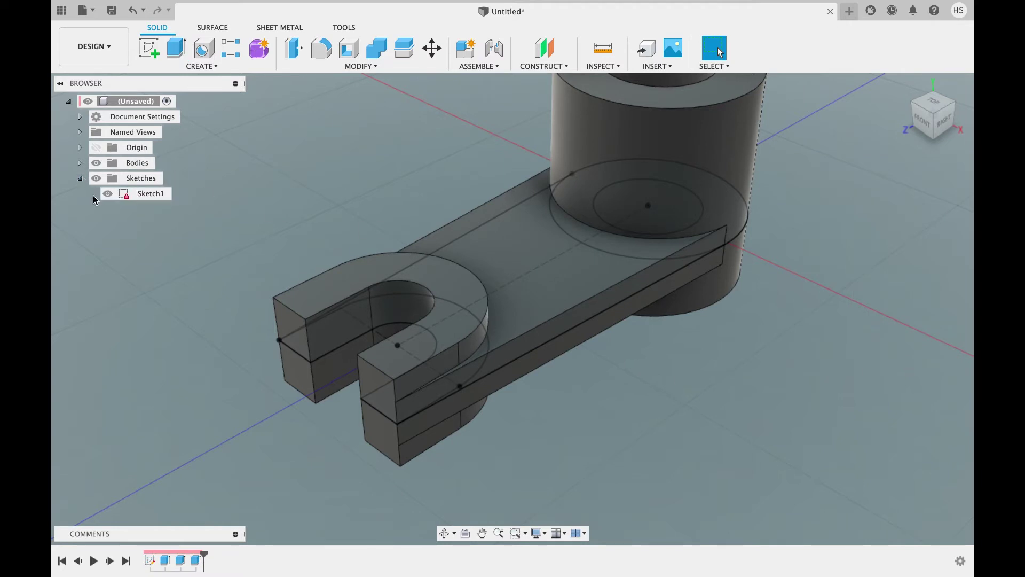
pyautogui.click(106, 193)
pyautogui.click(80, 178)
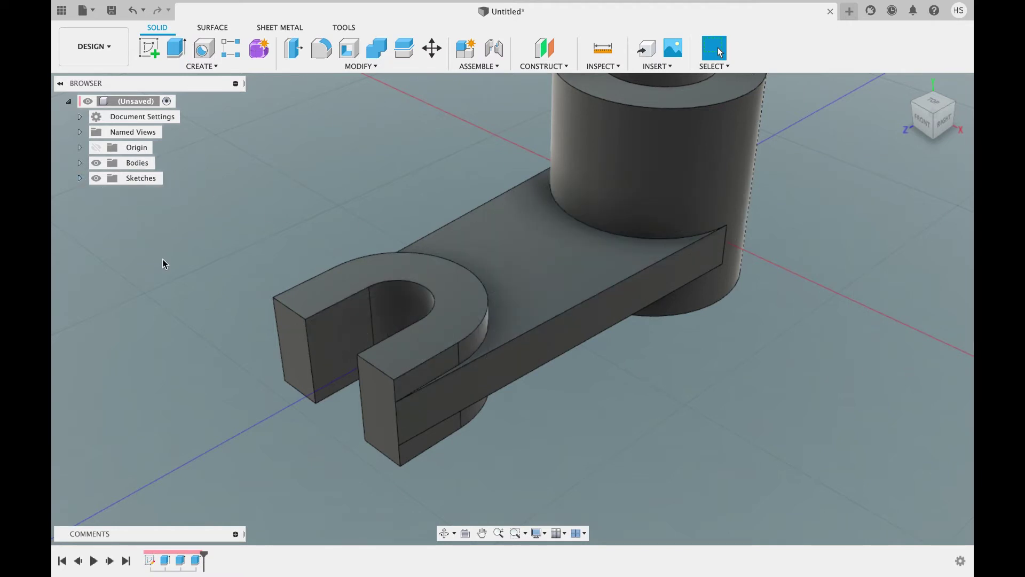
# In a right-view sketch, draw a horizontal line of 35-22.5 mm outward from the middle of the hub's vertical edge opposite the arm
pyautogui.scroll(-5, 640, 309)
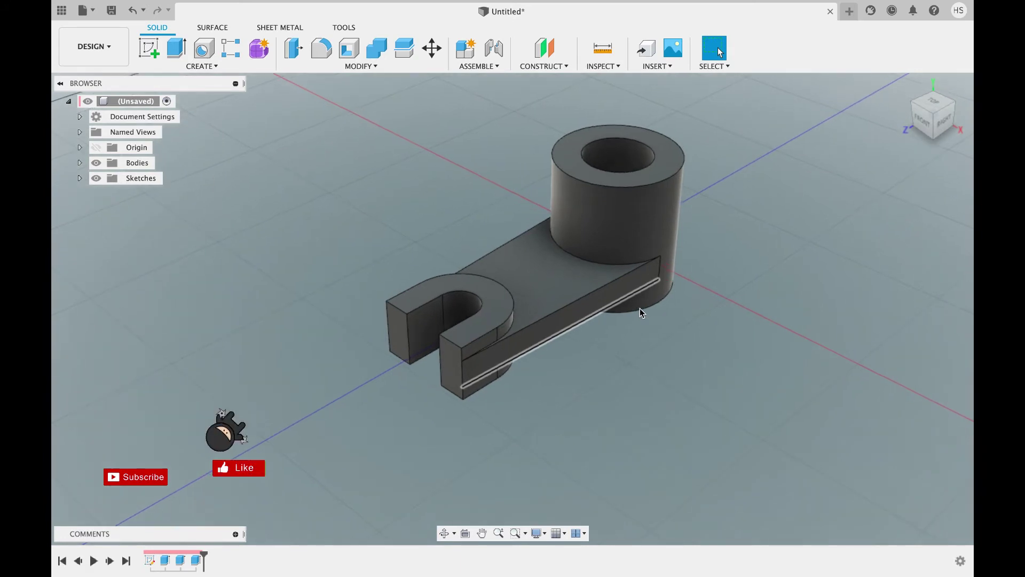
pyautogui.keyDown('shift'); pyautogui.scroll(-5, 639, 309); pyautogui.keyUp('shift')
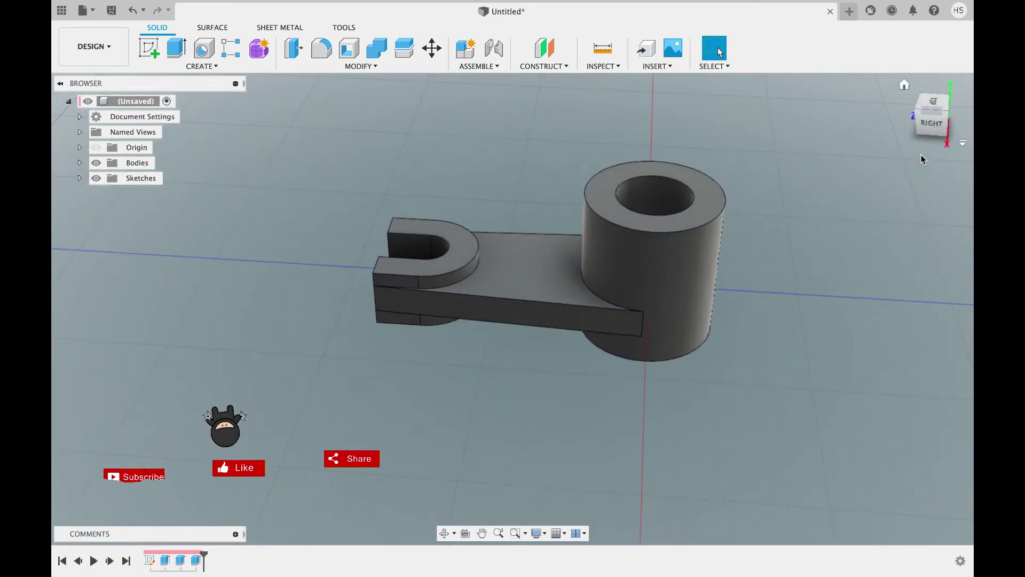
pyautogui.click(930, 128)
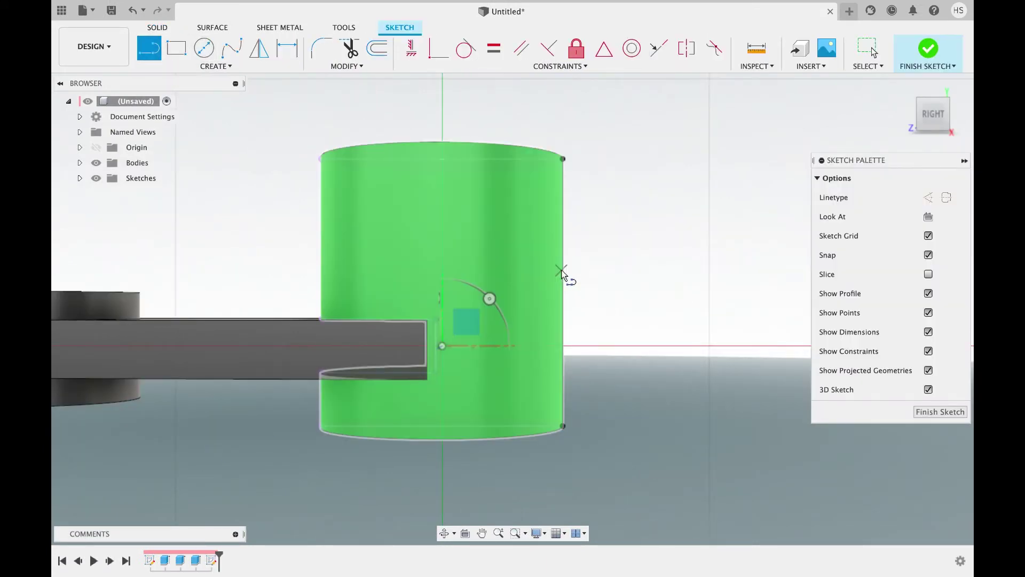
pyautogui.click(563, 292)
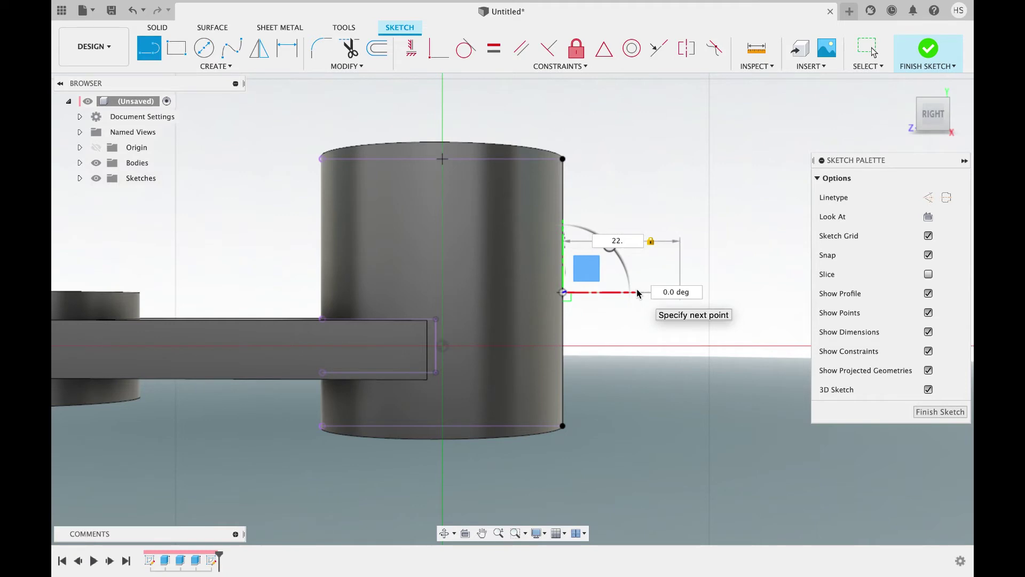
pyautogui.write('35')
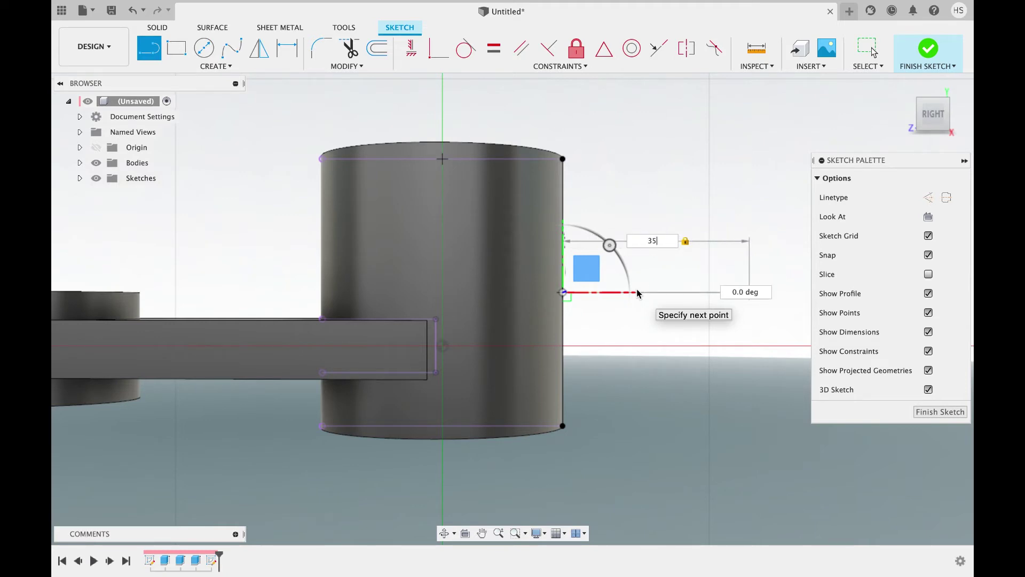
pyautogui.write('-22.5')
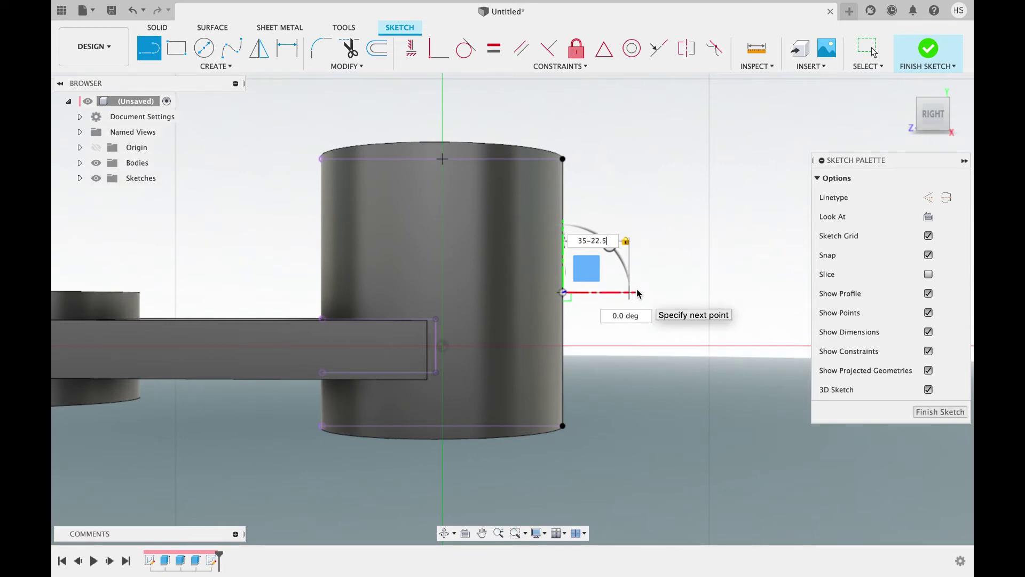
pyautogui.press('Return')
pyautogui.press('Escape')
# Draw two concentric circles with diameters of 16 mm and 30 mm, centred on the horizontal line's outer end
pyautogui.click(210, 52)
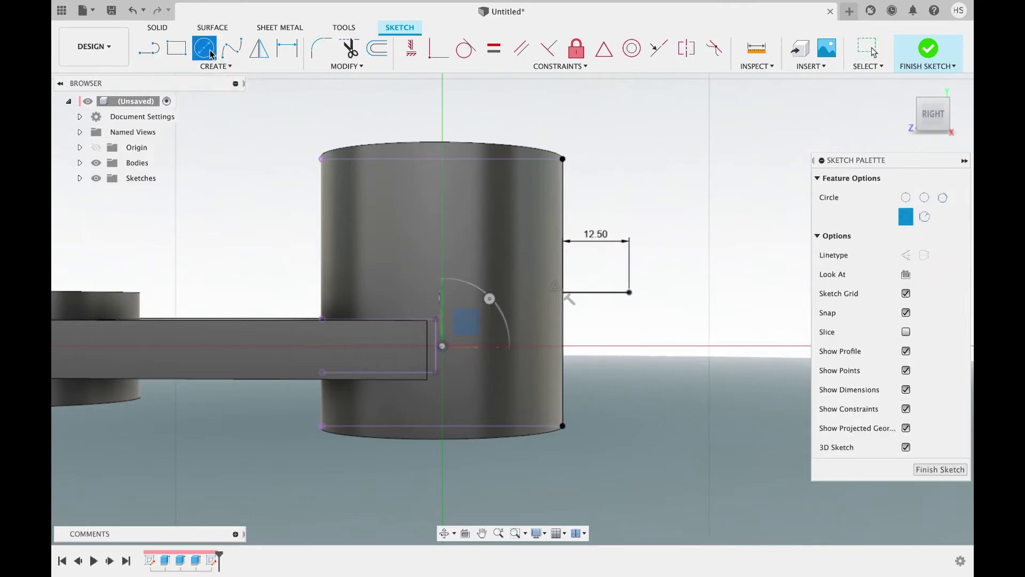
pyautogui.click(629, 292)
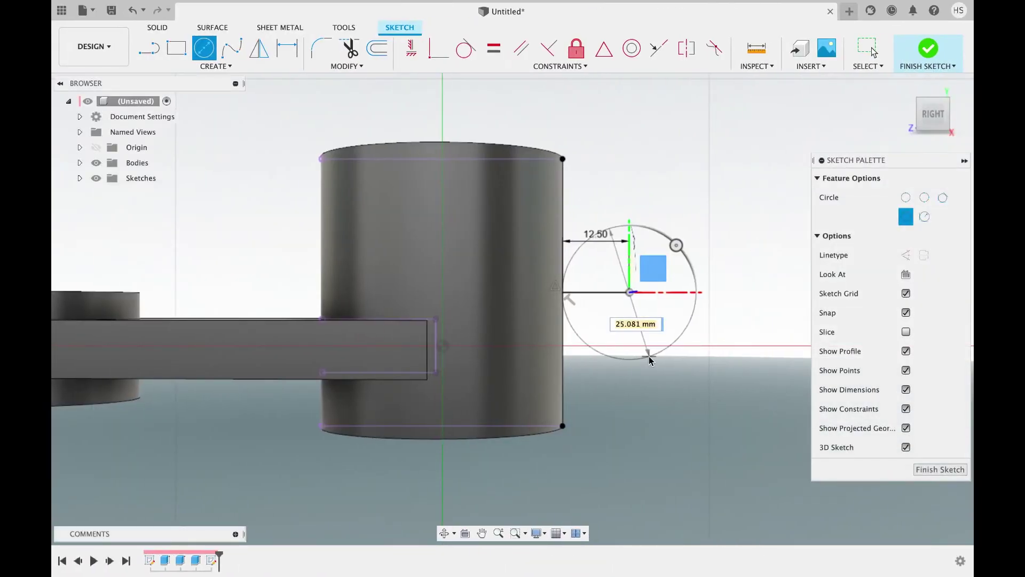
pyautogui.press('Tab')
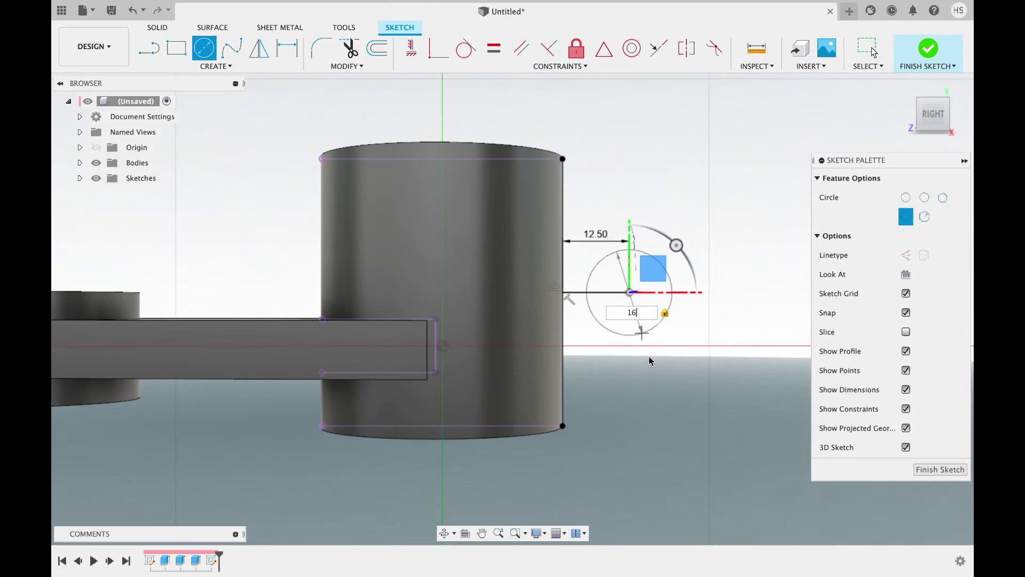
pyautogui.press('Return')
pyautogui.click(442, 346)
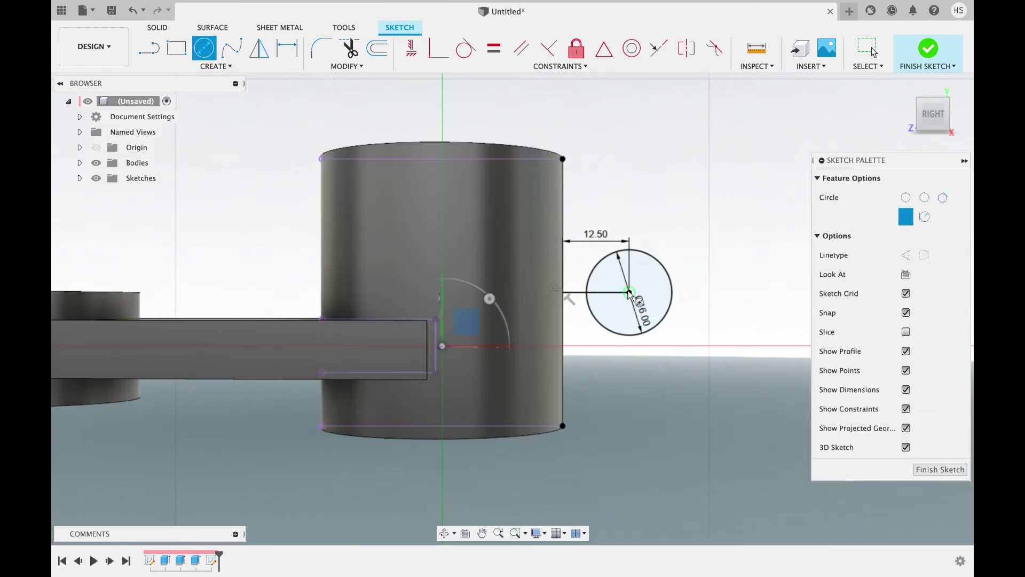
pyautogui.click(630, 293)
pyautogui.write('30')
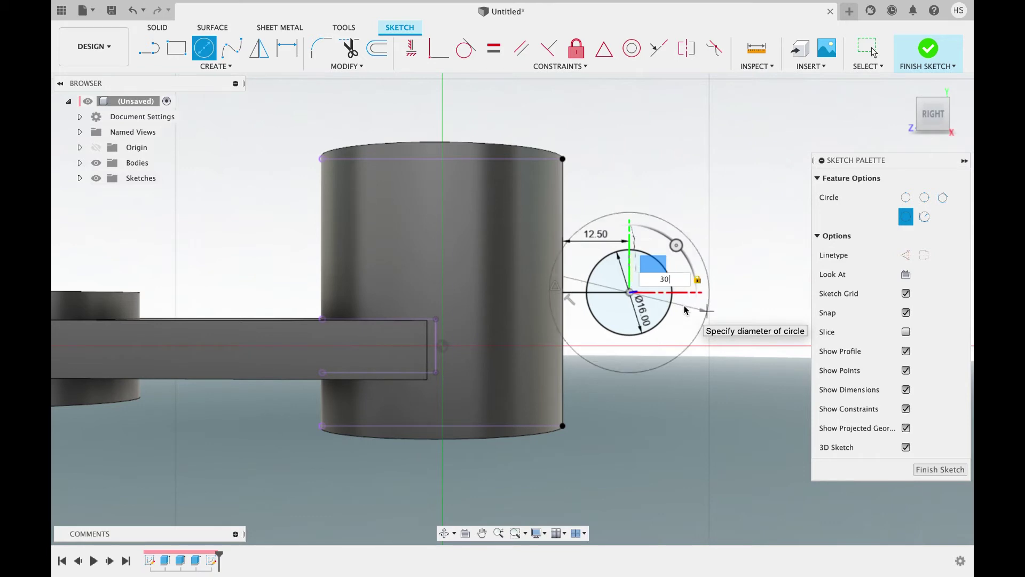
pyautogui.press('Return')
# Draw horizontal tangent lines from the highest and lowest points of the 30 mm circle to the hub's vertical edge
pyautogui.click(149, 48)
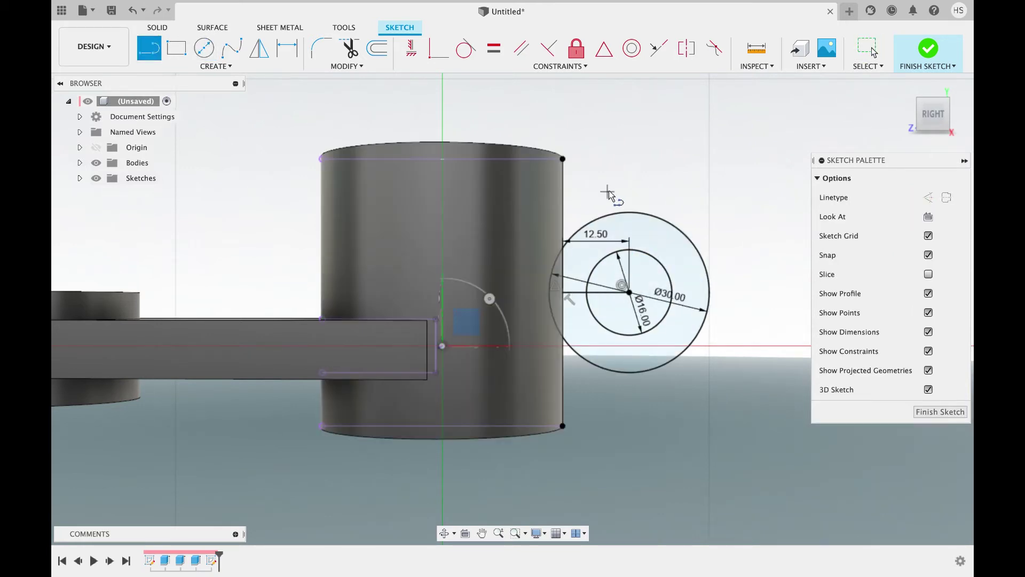
pyautogui.click(629, 212)
pyautogui.click(563, 213)
pyautogui.click(871, 49)
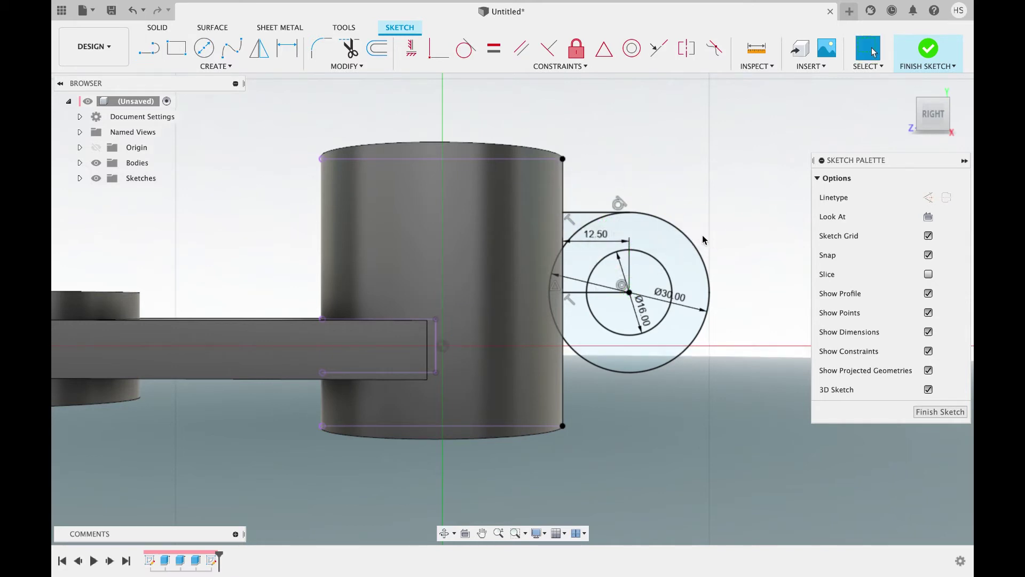
pyautogui.press('l')
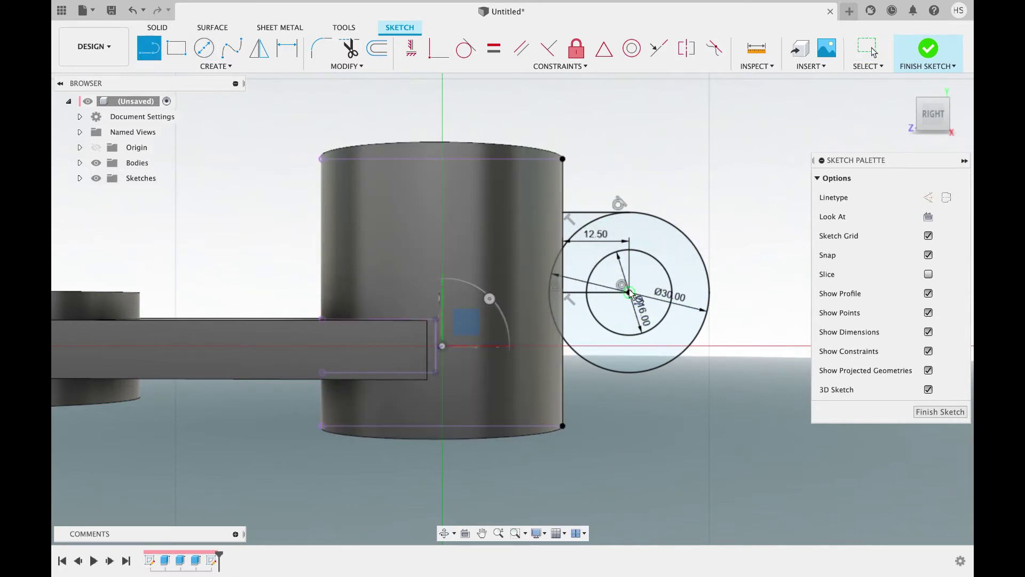
pyautogui.click(629, 373)
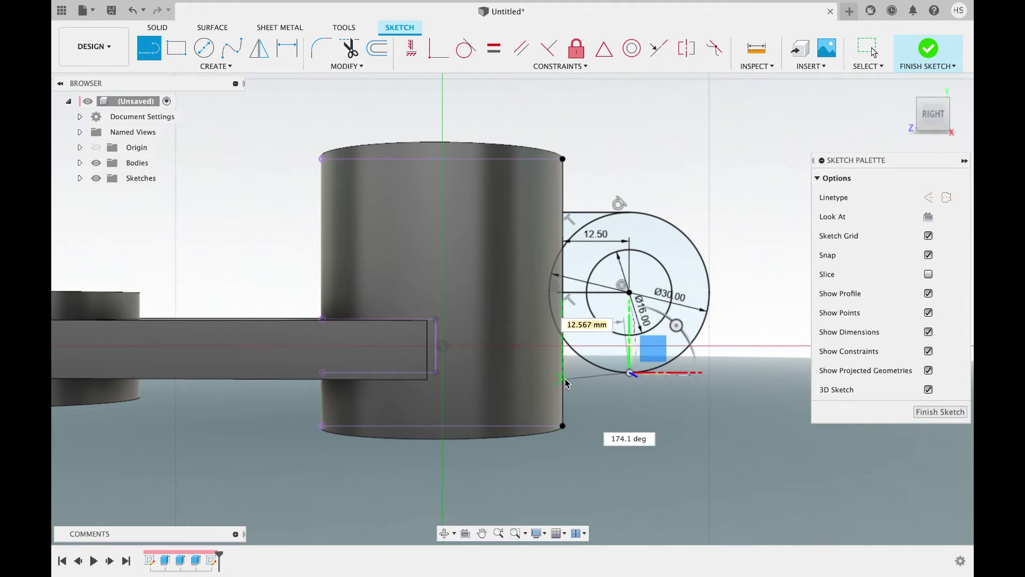
pyautogui.click(563, 376)
pyautogui.press('Escape')
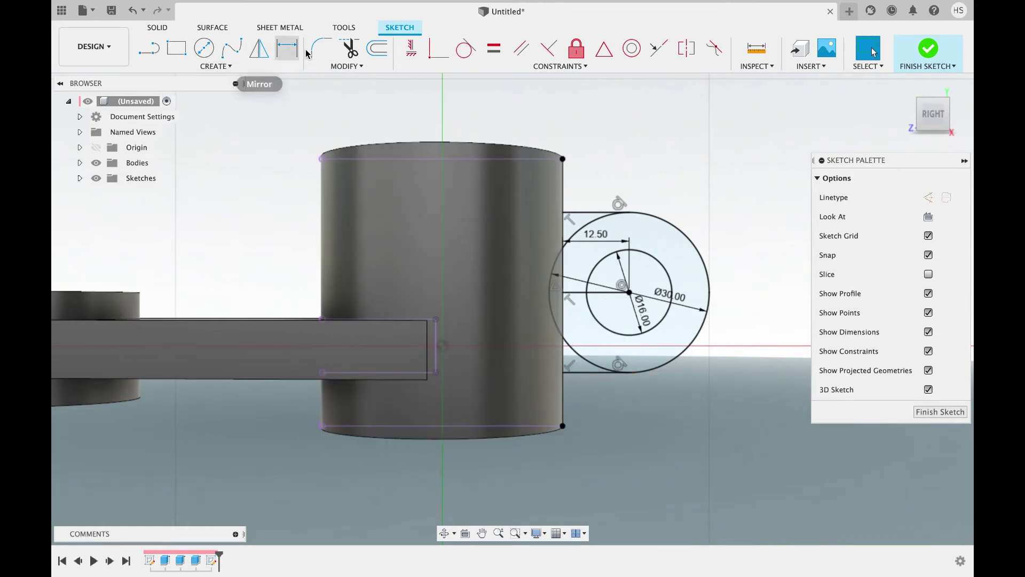
# Trim away the hub-side arc of the 30 mm circle to leave a rounded lug outline, and finish the sketch
pyautogui.click(348, 52)
pyautogui.click(585, 229)
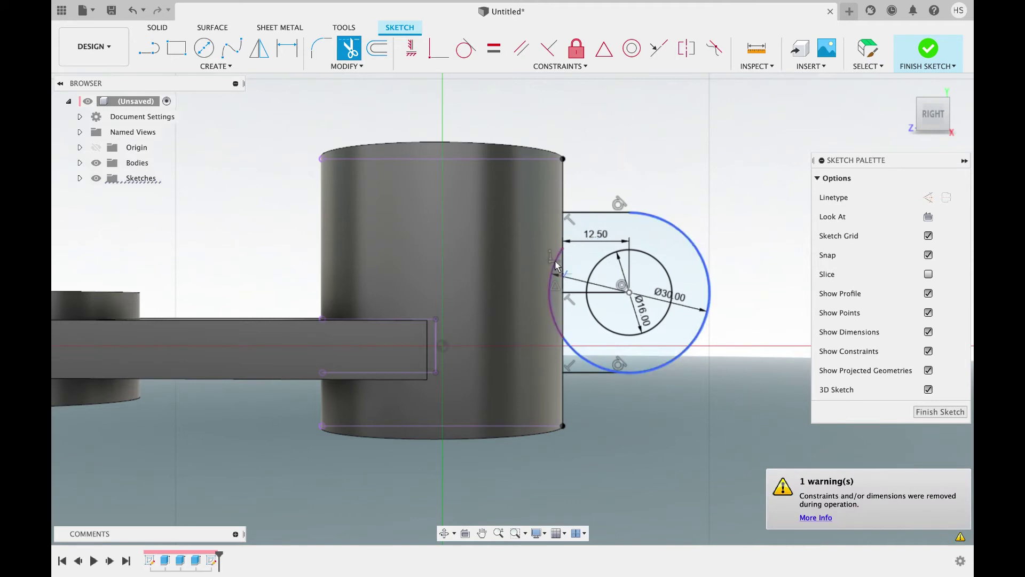
pyautogui.click(585, 355)
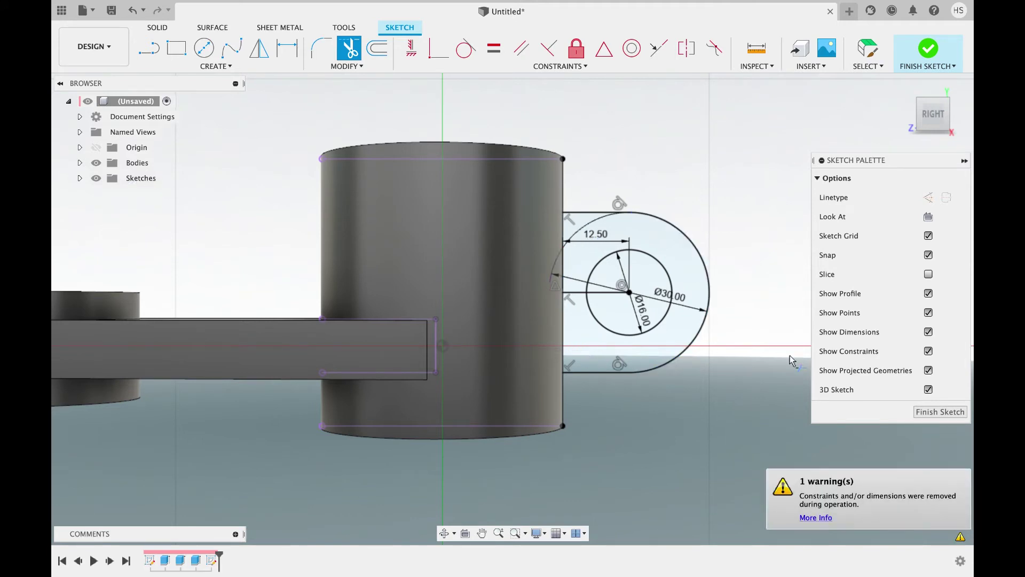
pyautogui.click(925, 421)
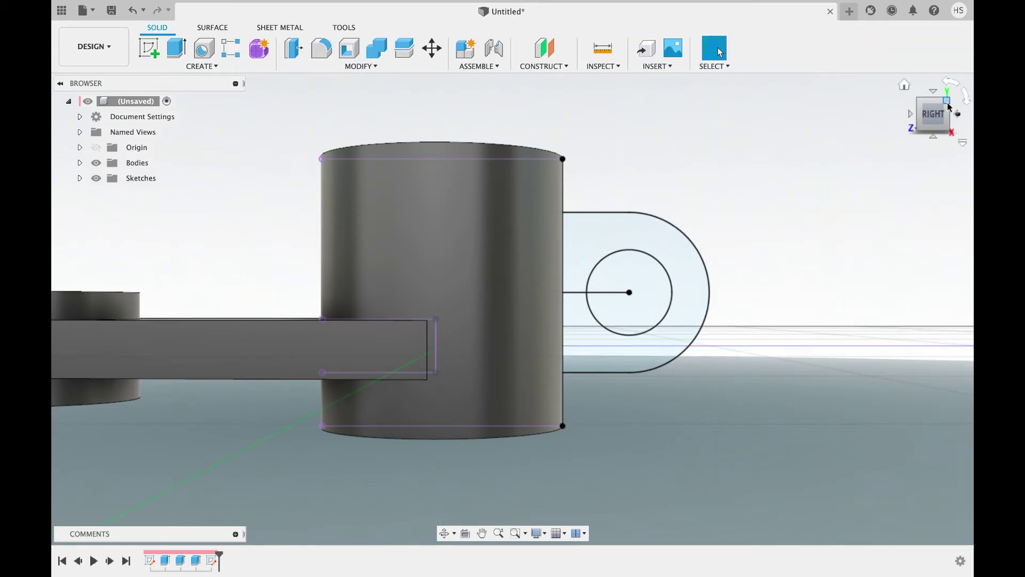
pyautogui.click(948, 103)
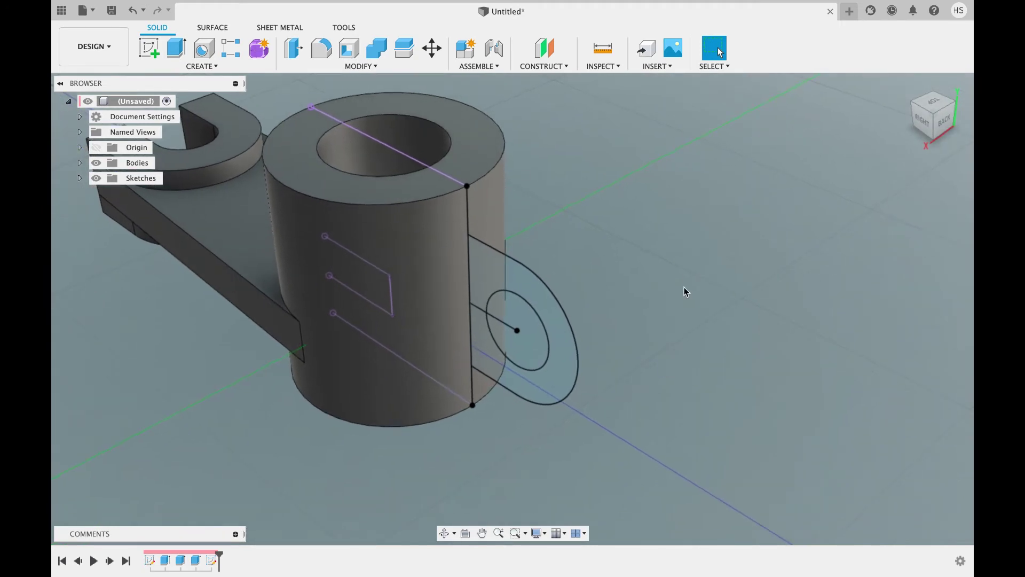
# Reopen the lug sketch and delete the horizontal line running from the hub edge to the circle centre
pyautogui.doubleClick(211, 560)
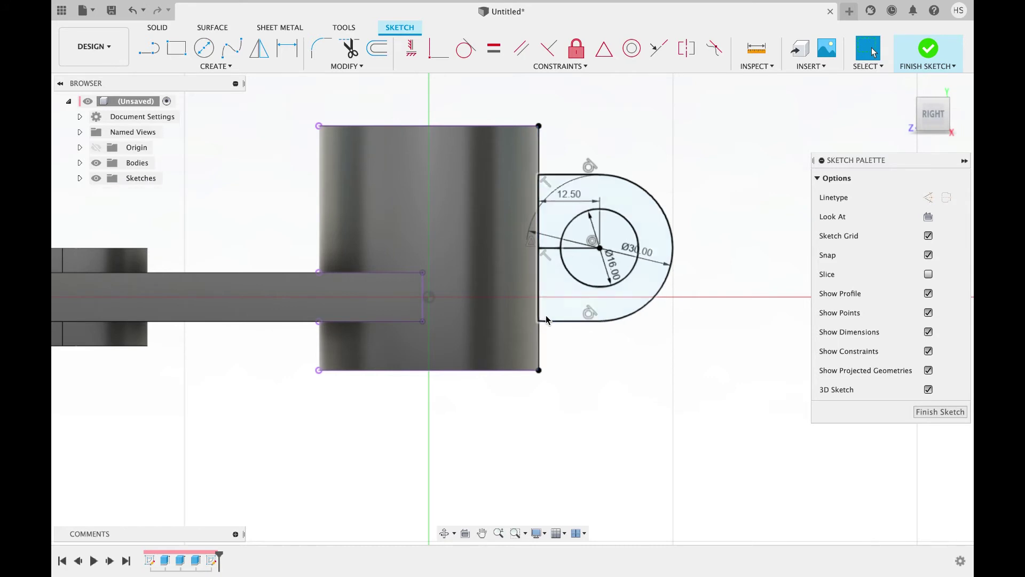
pyautogui.click(551, 248)
pyautogui.click(550, 248)
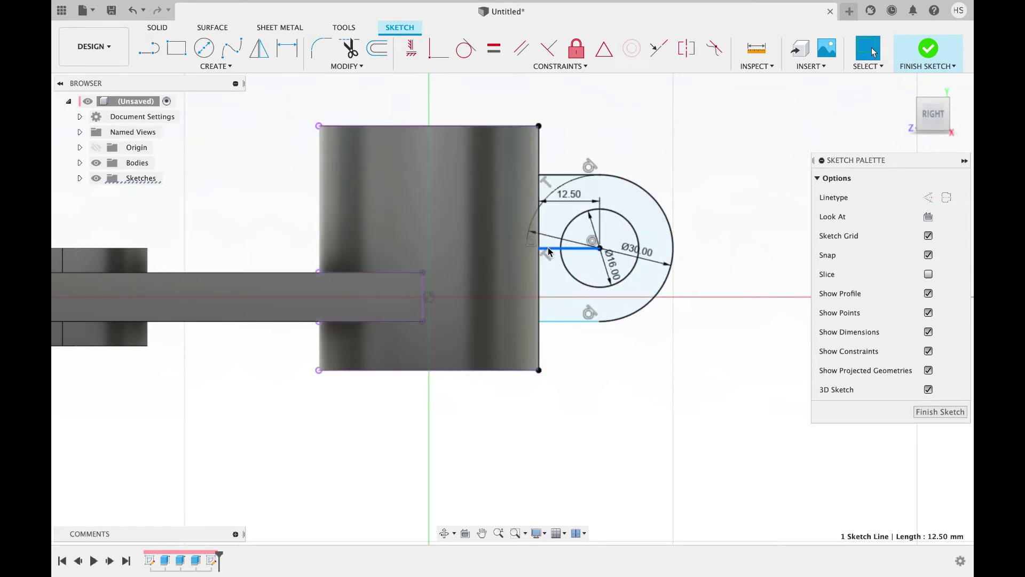
pyautogui.press('Delete')
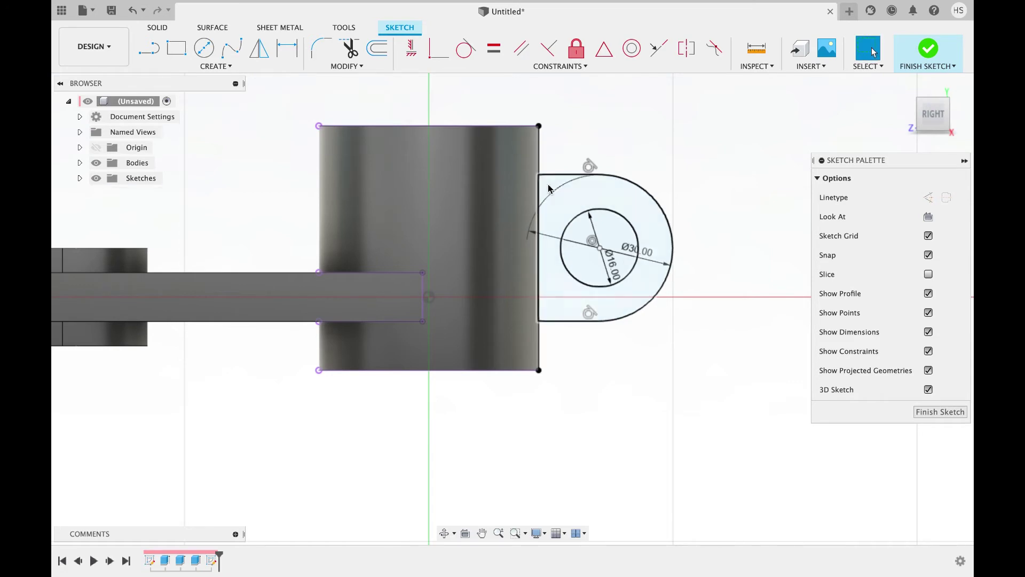
# Trim the vertical line's ends beyond the lug outline and move the lug's straight edge inward into the hub
pyautogui.click(553, 185)
pyautogui.click(349, 49)
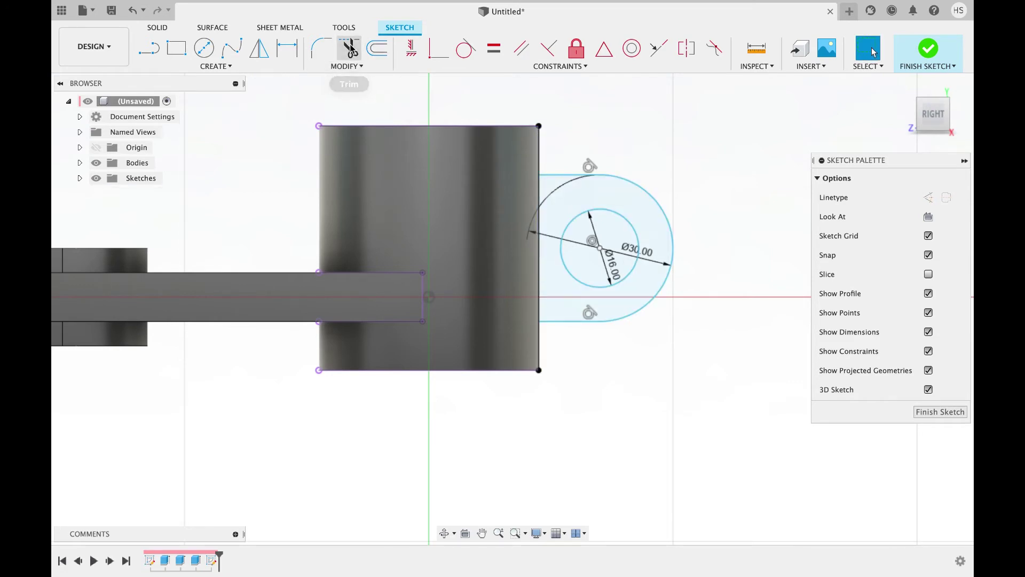
pyautogui.click(539, 155)
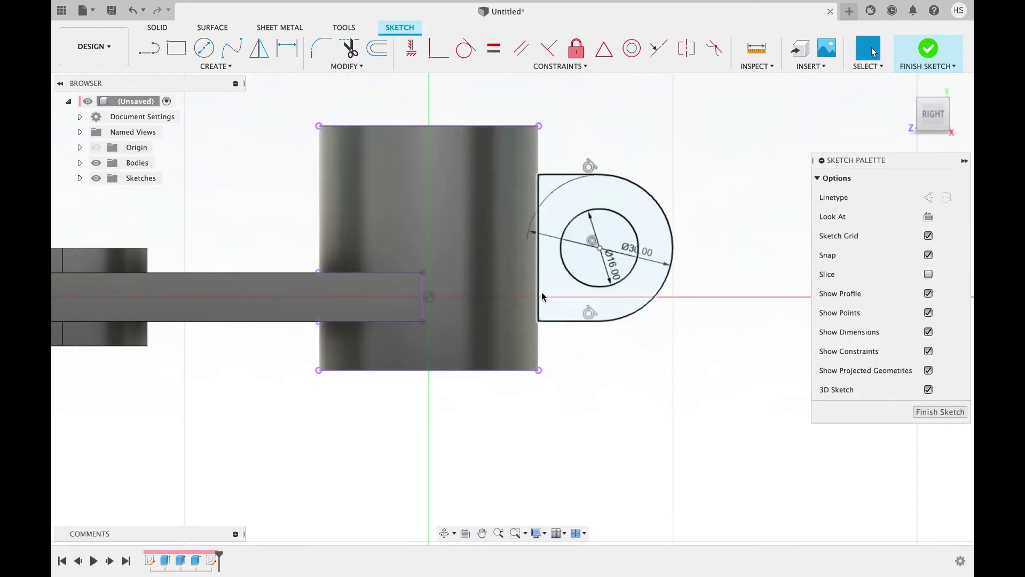
pyautogui.press('Escape')
pyautogui.click(531, 295)
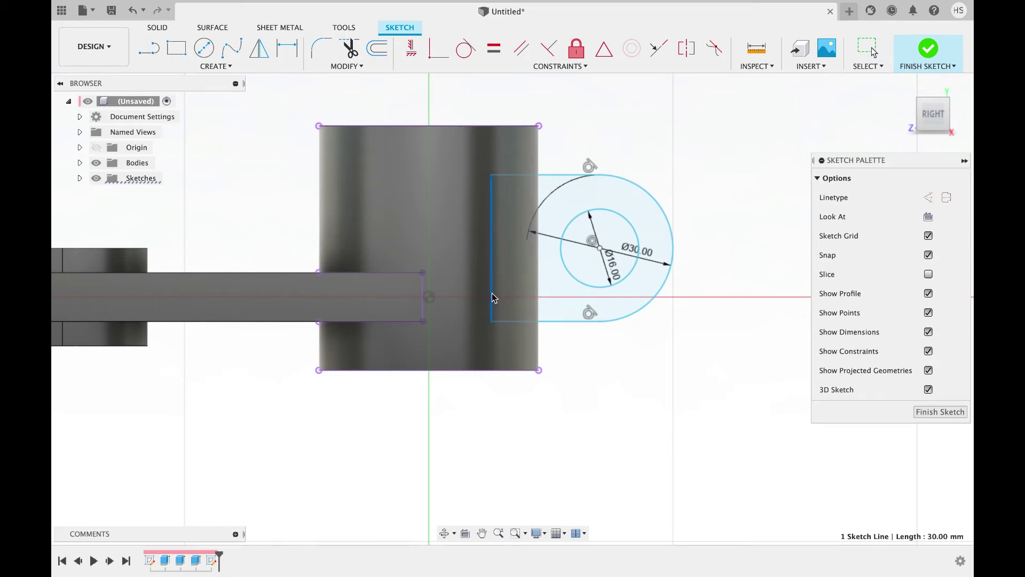
pyautogui.click(940, 414)
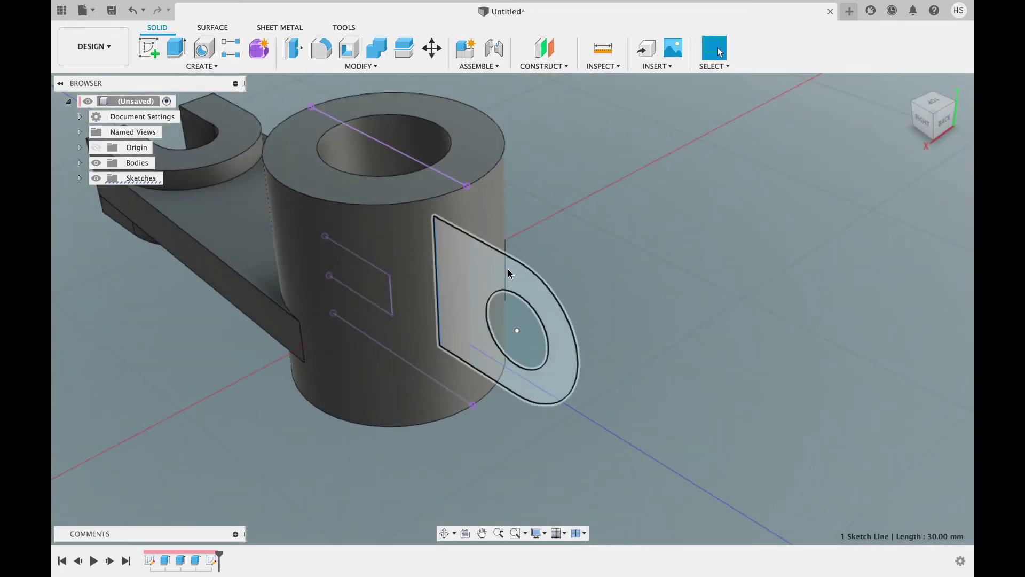
# Extrude the lug profile symmetrically by 31/2 mm per side and join it to the hub, leaving the hole open
pyautogui.click(508, 269)
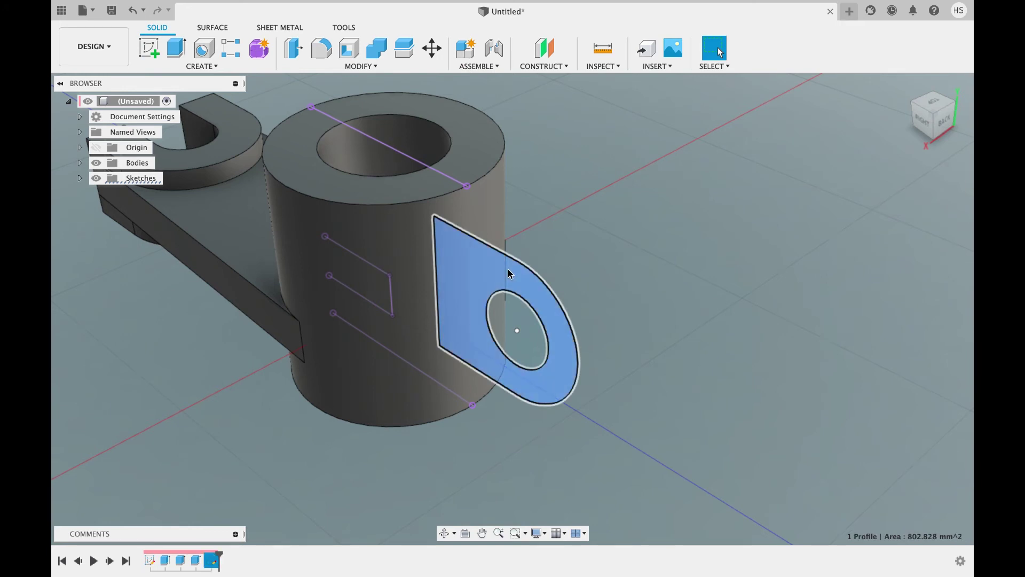
pyautogui.press('e')
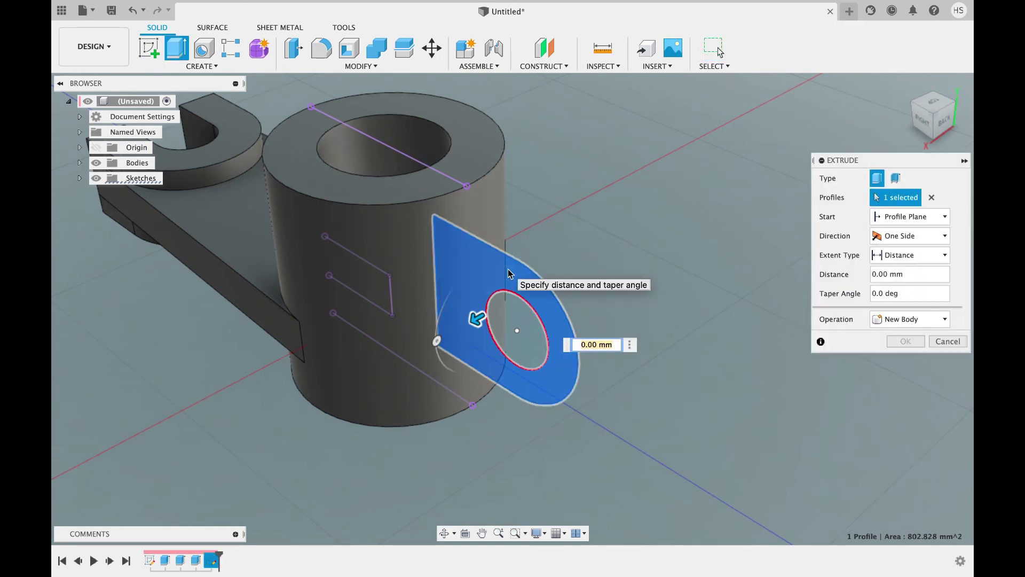
pyautogui.click(915, 236)
pyautogui.click(918, 278)
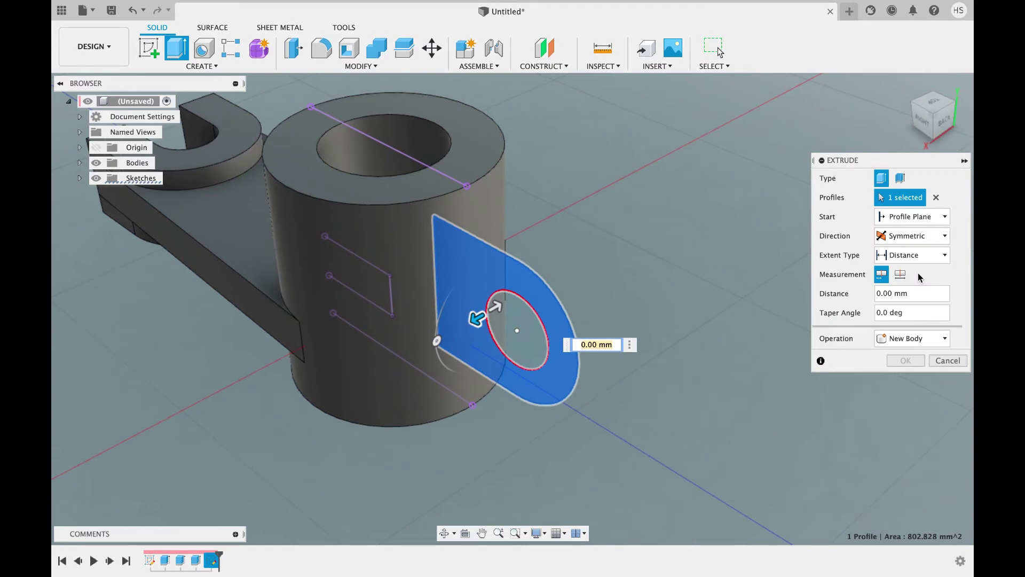
pyautogui.write('31')
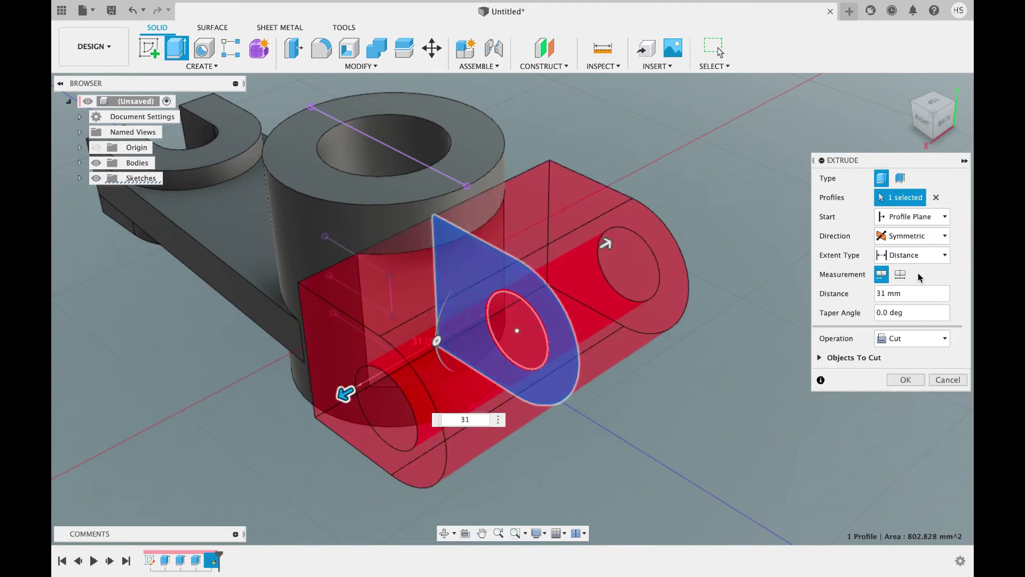
pyautogui.write('/2')
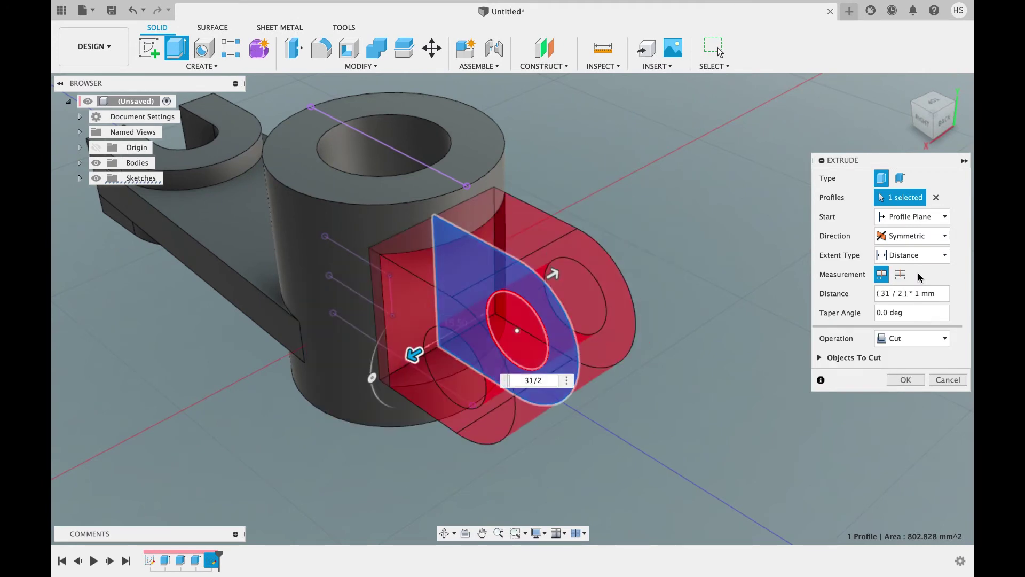
pyautogui.click(883, 340)
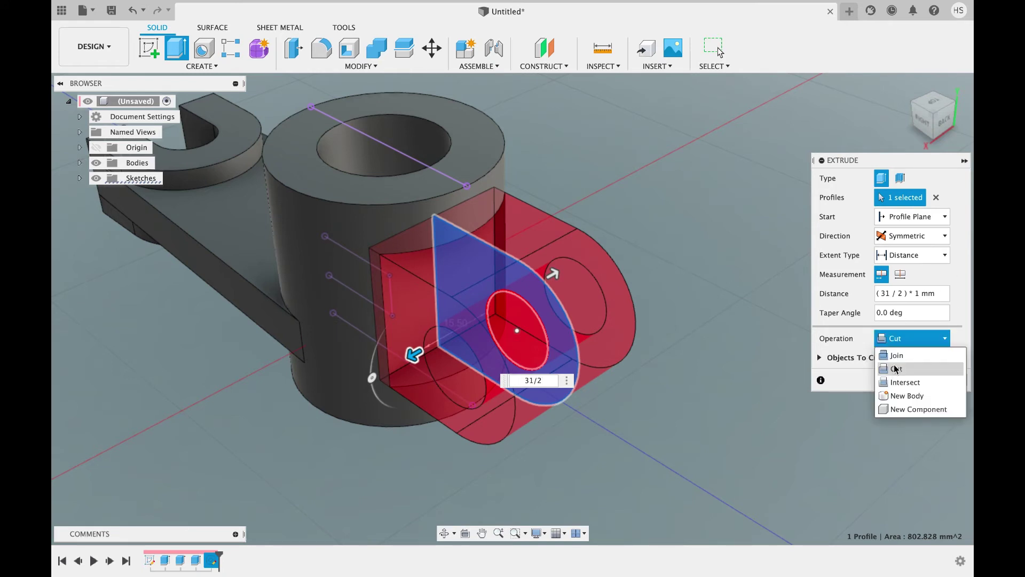
pyautogui.click(901, 355)
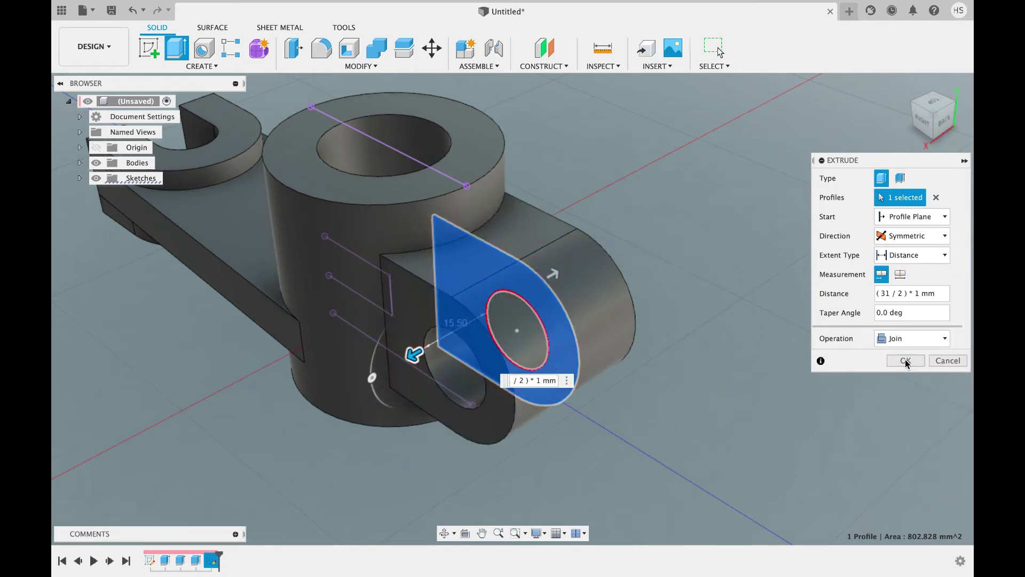
pyautogui.click(906, 362)
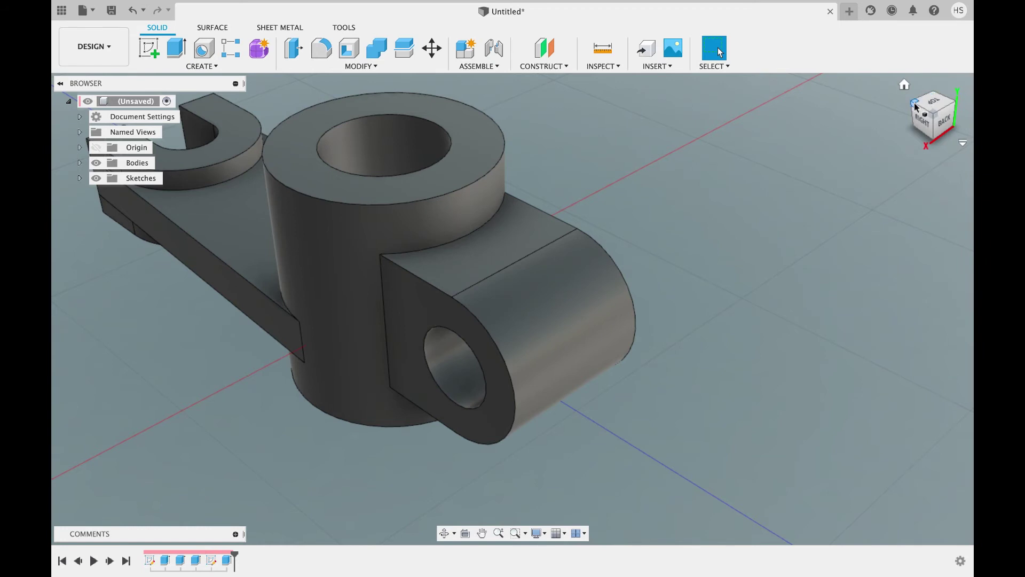
# Start a sketch on the vertical plane running lengthwise through the arm and project the fork's rounded end face into it
pyautogui.moveTo(915, 107); pyautogui.dragTo(145, 141)
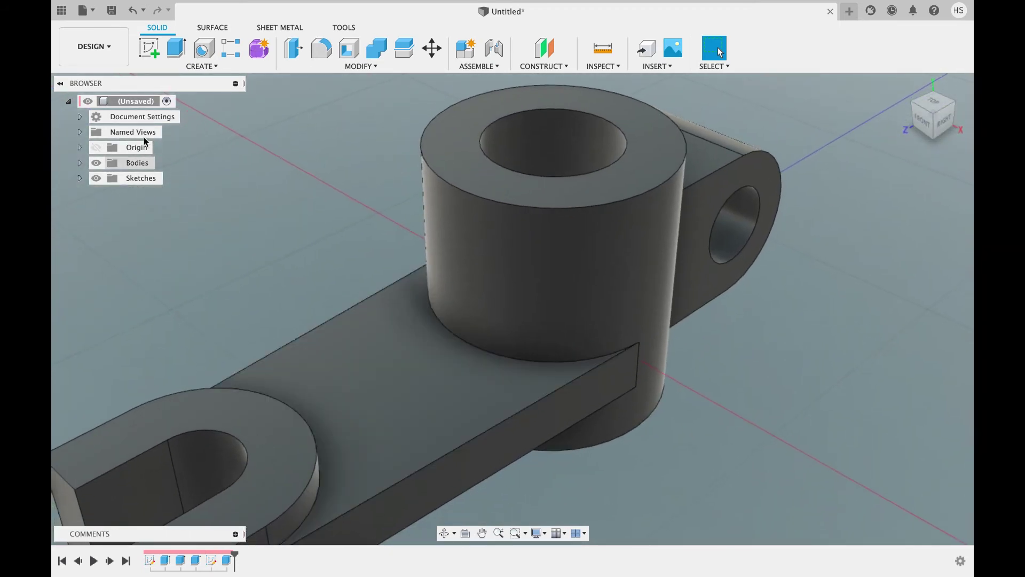
pyautogui.click(145, 50)
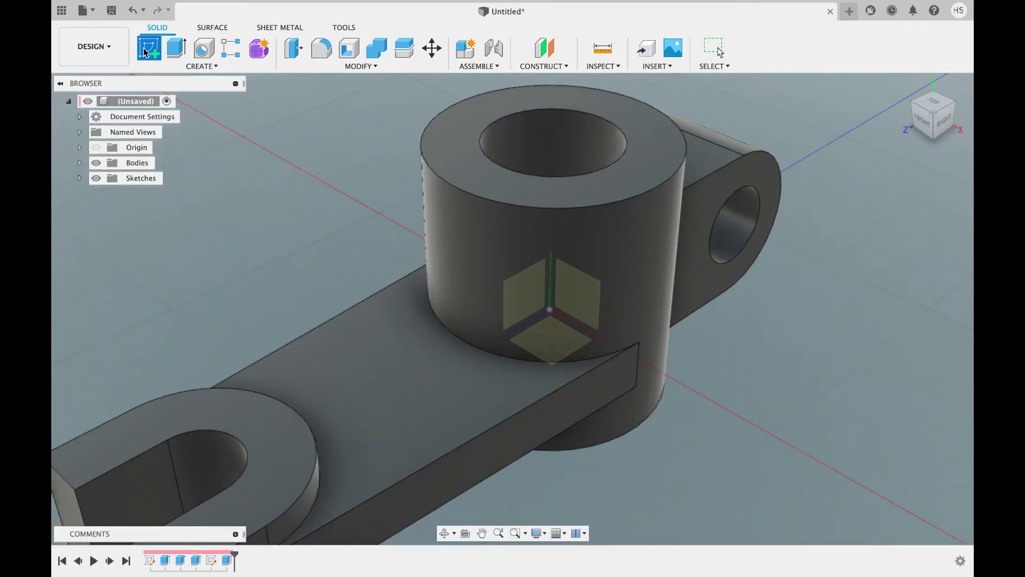
pyautogui.click(467, 258)
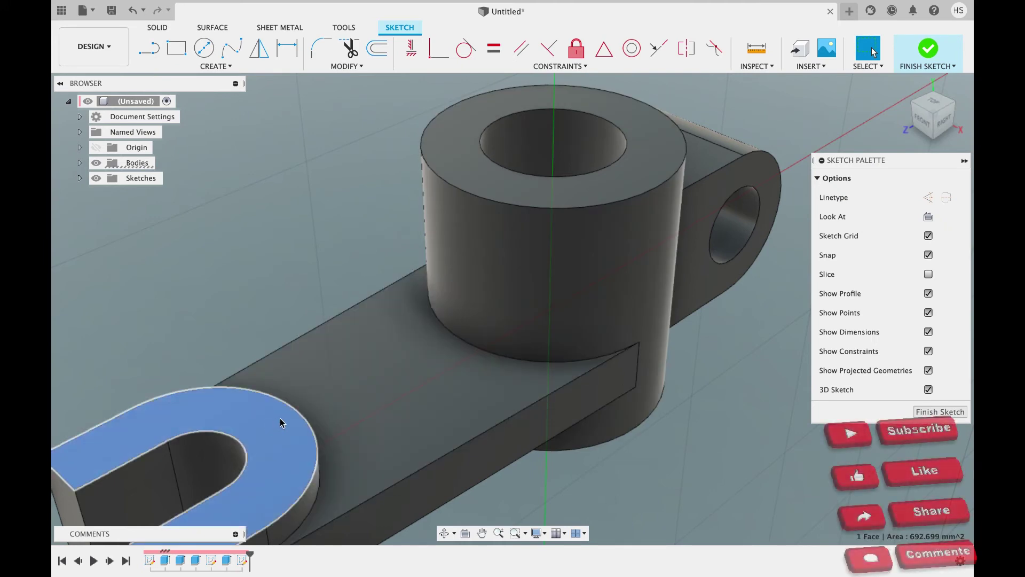
pyautogui.click(315, 489)
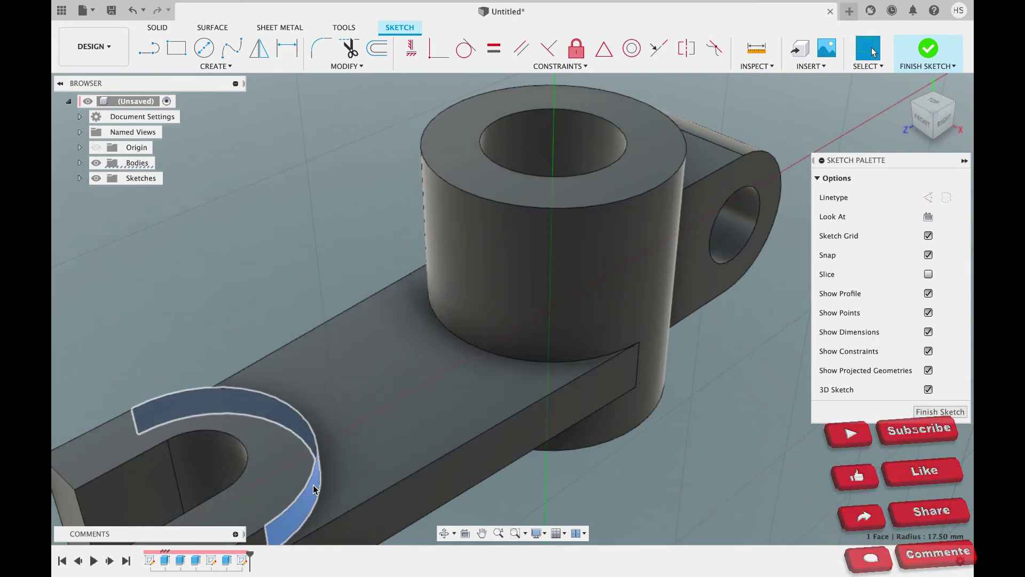
pyautogui.press('p')
pyautogui.press('Escape')
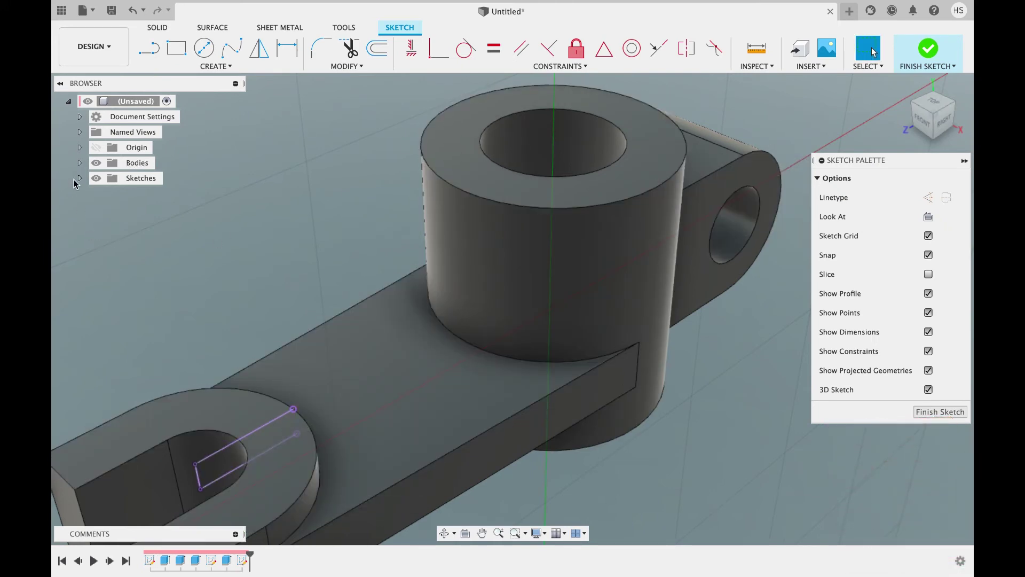
# Show the lug sketch, draw a slanted line from the fork's projected upper point to the hub's top edge, and finish the sketch
pyautogui.click(79, 179)
pyautogui.click(108, 209)
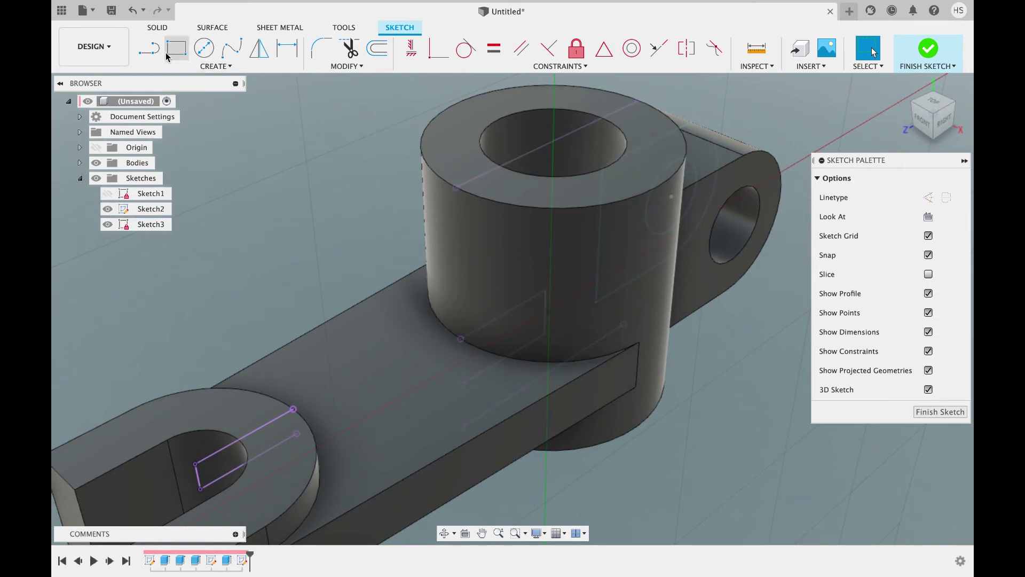
pyautogui.press('l')
pyautogui.click(293, 410)
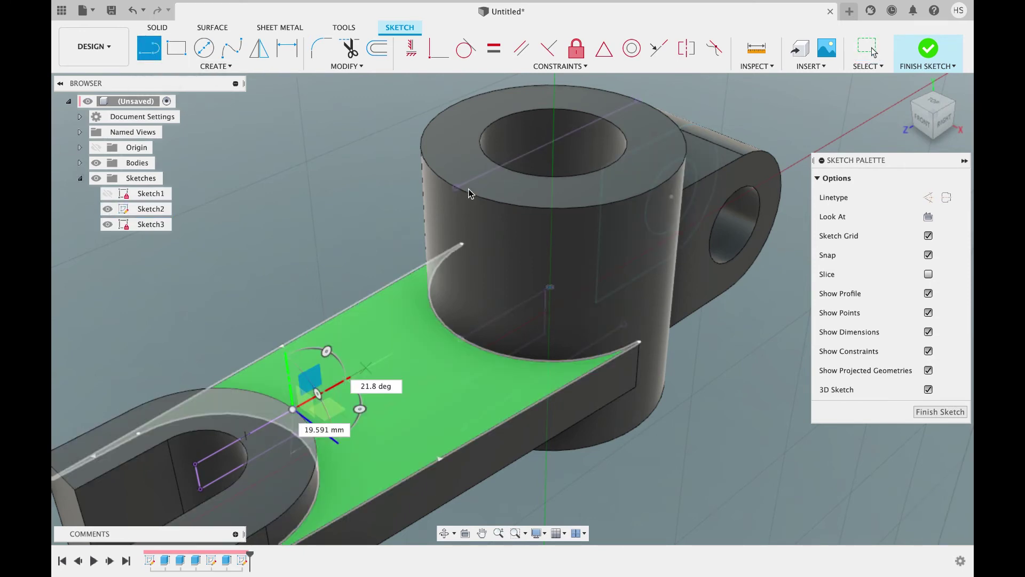
pyautogui.click(456, 188)
pyautogui.press('Escape')
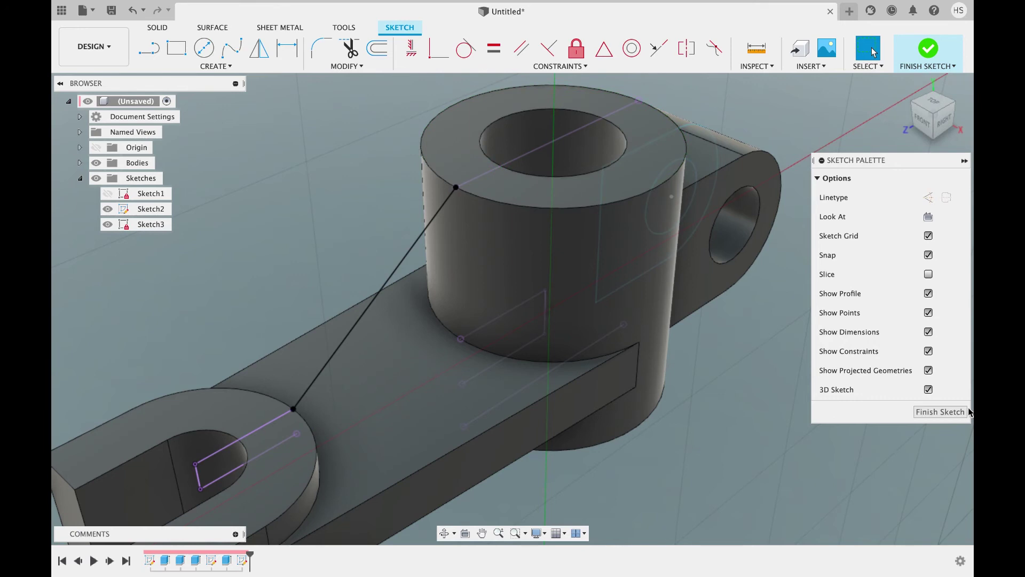
pyautogui.click(965, 412)
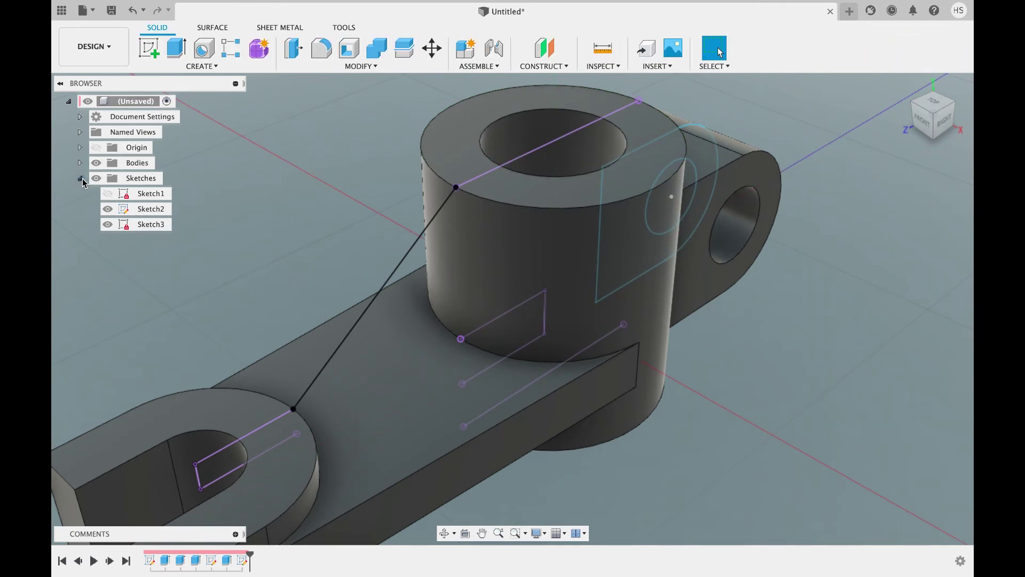
# Create a symmetric rib from the slanted line, 10 mm thick and 35 mm deep, and hide the sketches
pyautogui.click(197, 66)
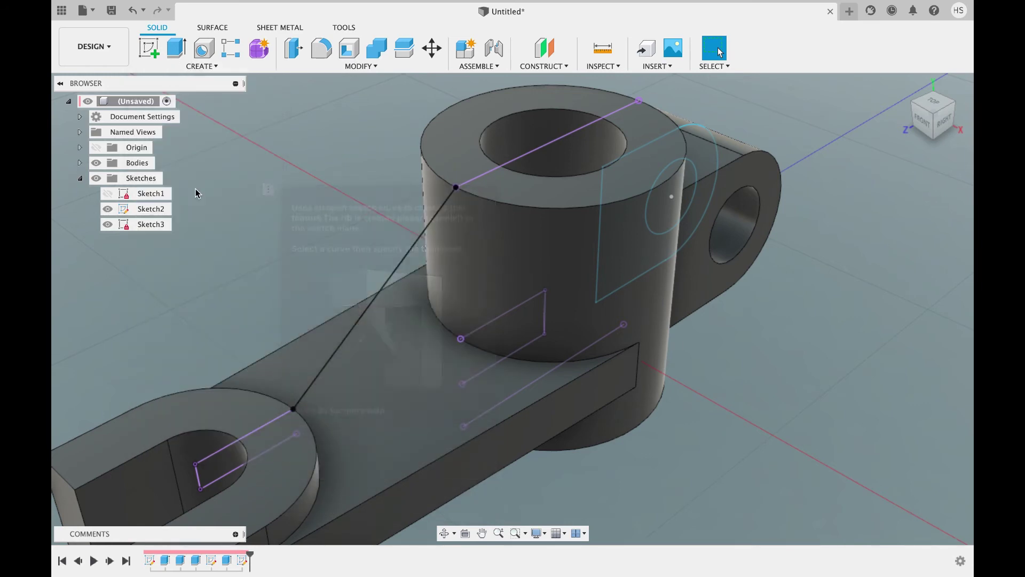
pyautogui.click(382, 290)
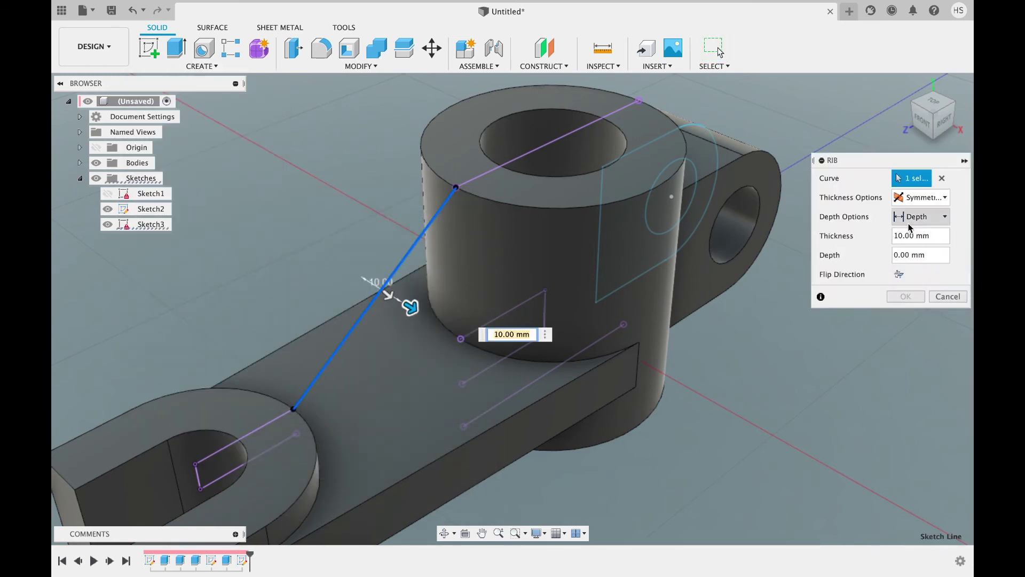
pyautogui.click(897, 256)
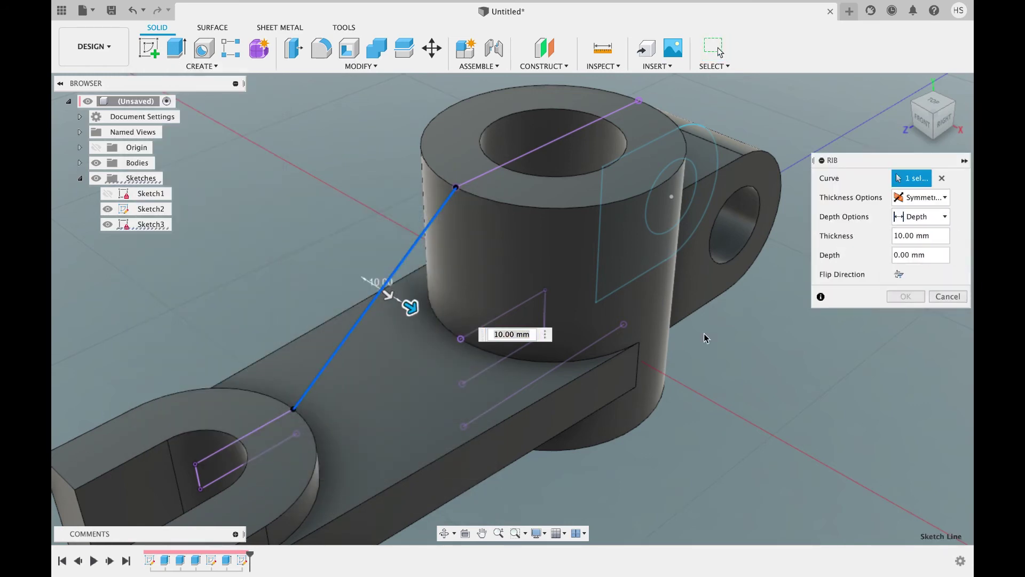
pyautogui.moveTo(411, 310); pyautogui.dragTo(510, 348)
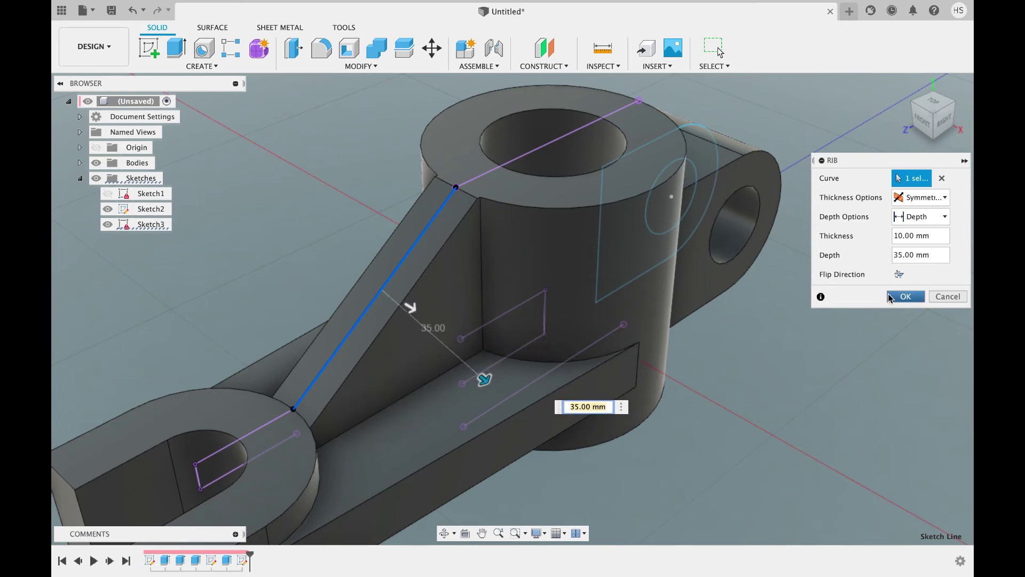
pyautogui.click(905, 296)
pyautogui.click(96, 178)
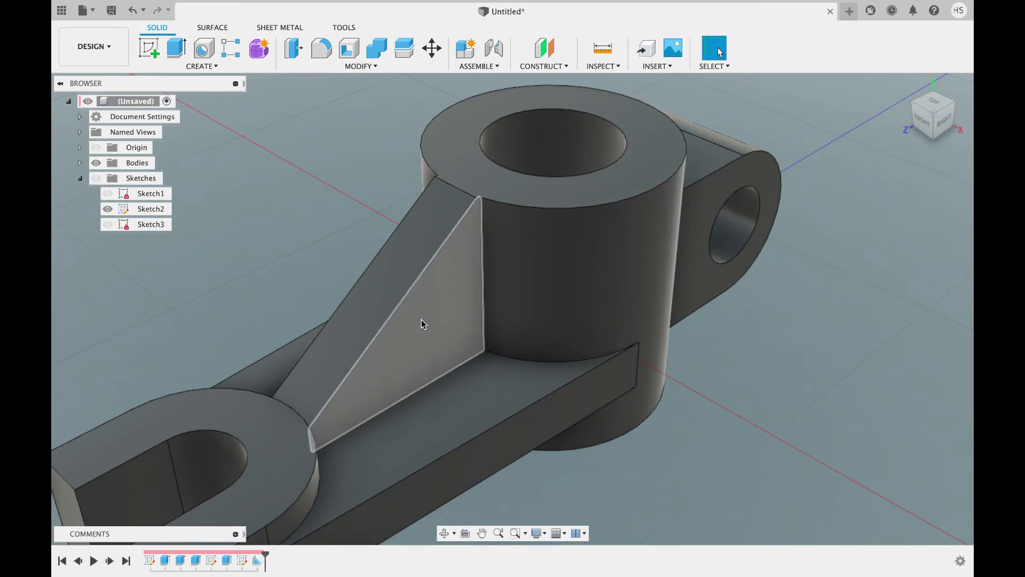
# Start a sketch on the hub's top face and draw a 2.5 mm line from the bore centre, perpendicular to the lug direction
pyautogui.scroll(-5, 420, 322)
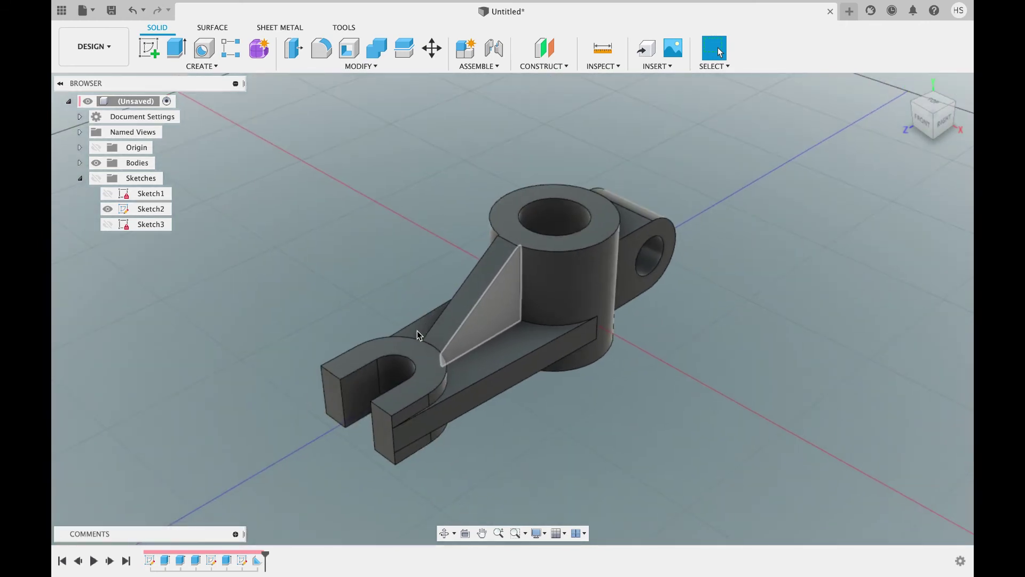
pyautogui.keyDown('shift'); pyautogui.hscroll(10, 419, 335); pyautogui.keyUp('shift')
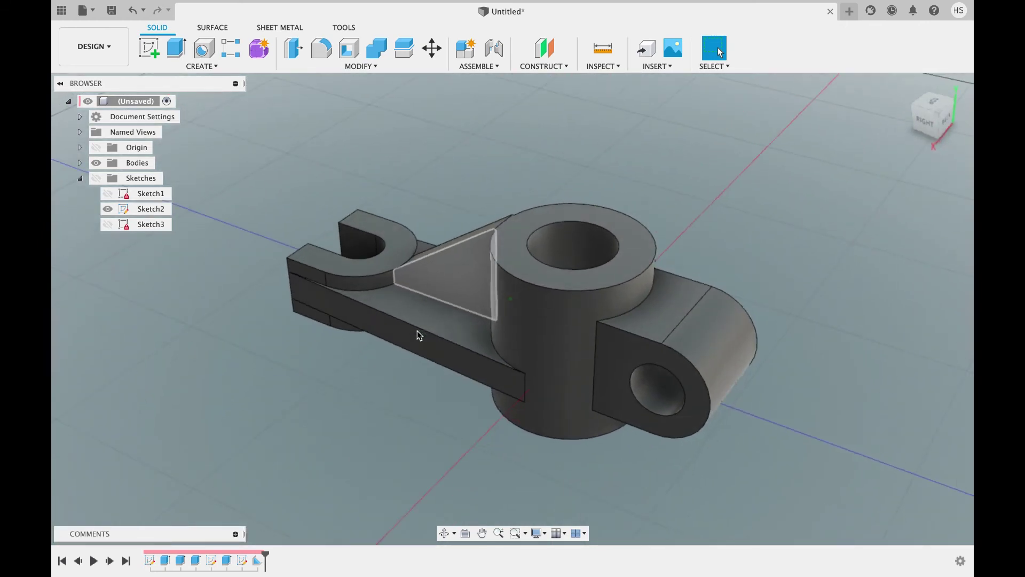
pyautogui.click(624, 264)
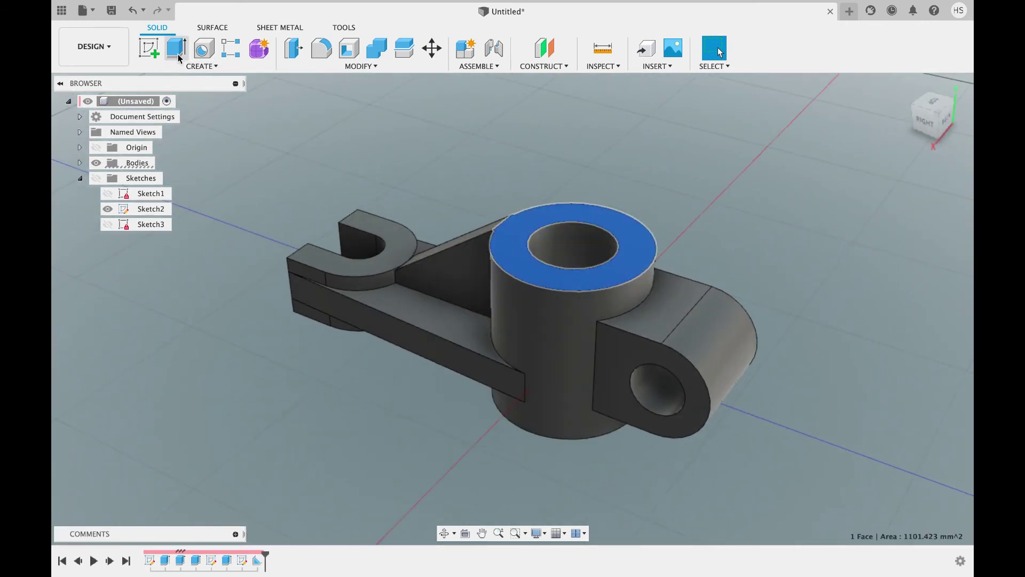
pyautogui.click(151, 49)
pyautogui.scroll(5, 580, 249)
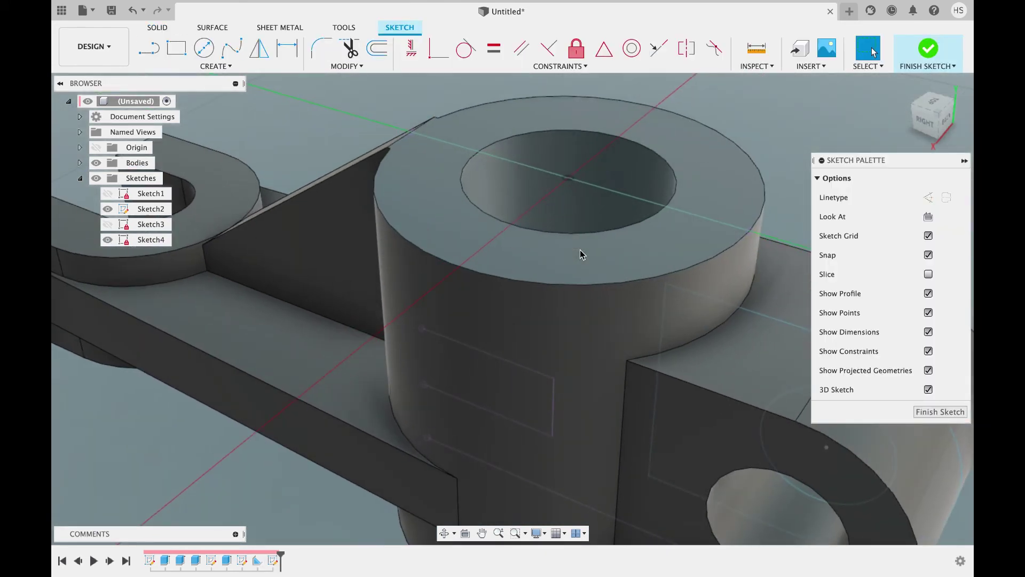
pyautogui.press('l')
pyautogui.click(509, 209)
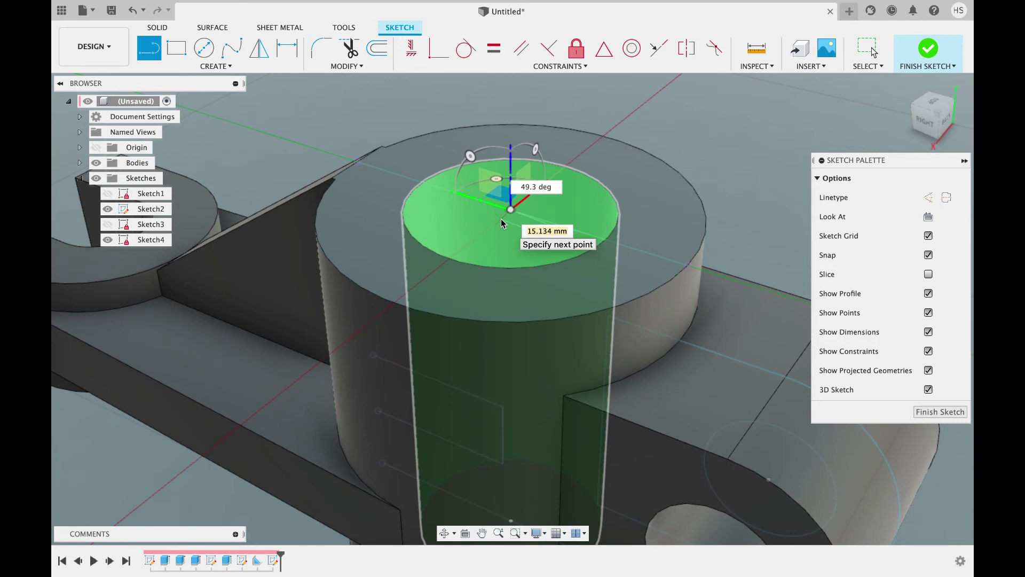
pyautogui.write('2.5')
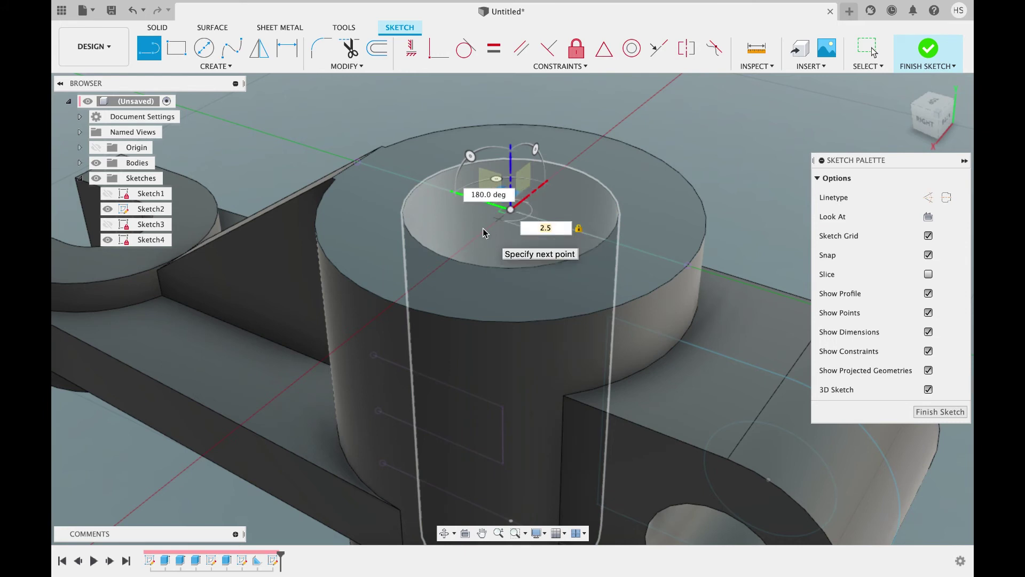
pyautogui.press('Return')
pyautogui.press('Escape')
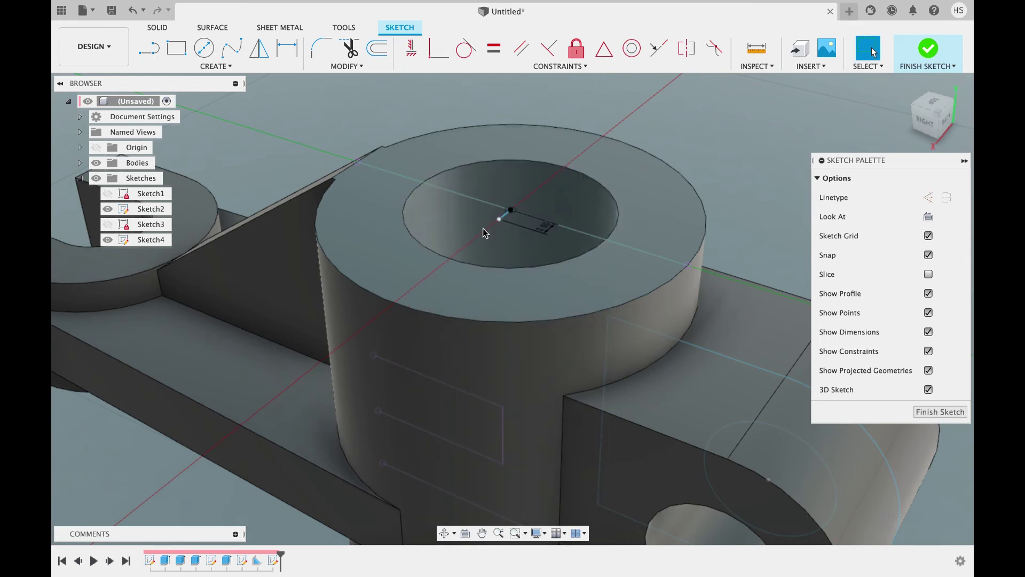
# Draw a 5 mm wide rectangle from the short line's free end out over the lug, finish the sketch and select it
pyautogui.moveTo(454, 210); pyautogui.dragTo(309, 190, button='middle')
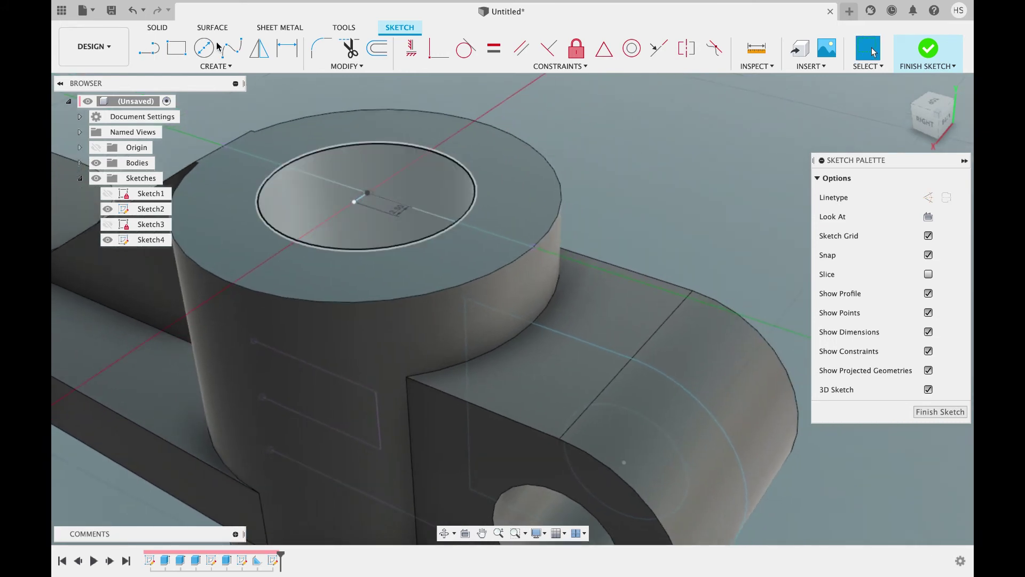
pyautogui.click(178, 52)
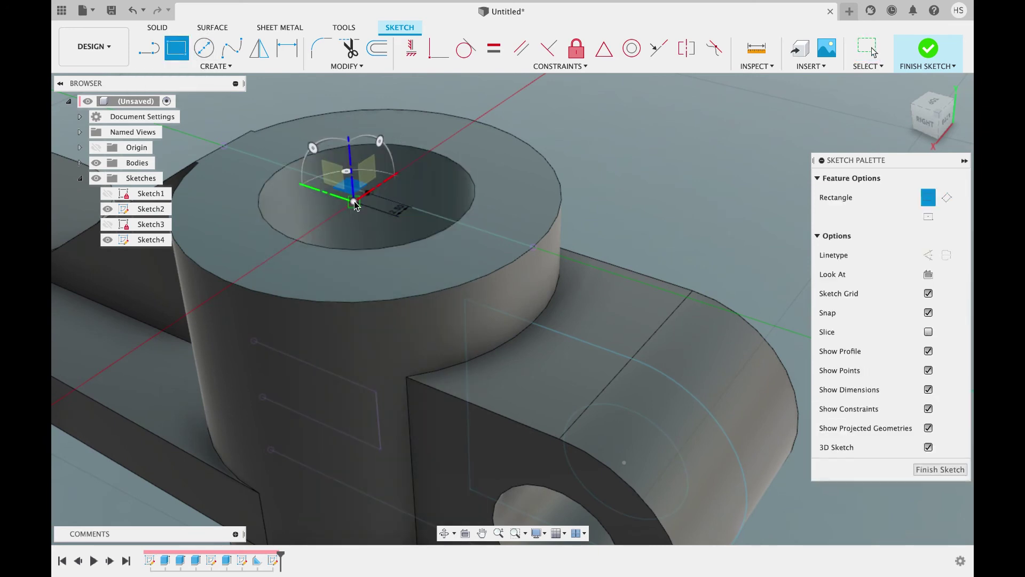
pyautogui.click(353, 201)
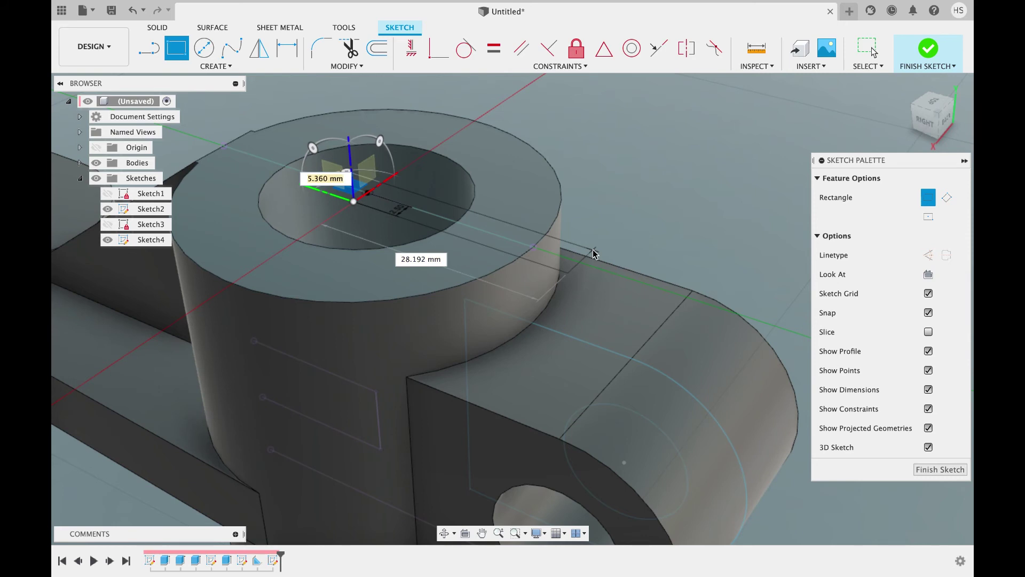
pyautogui.write('5')
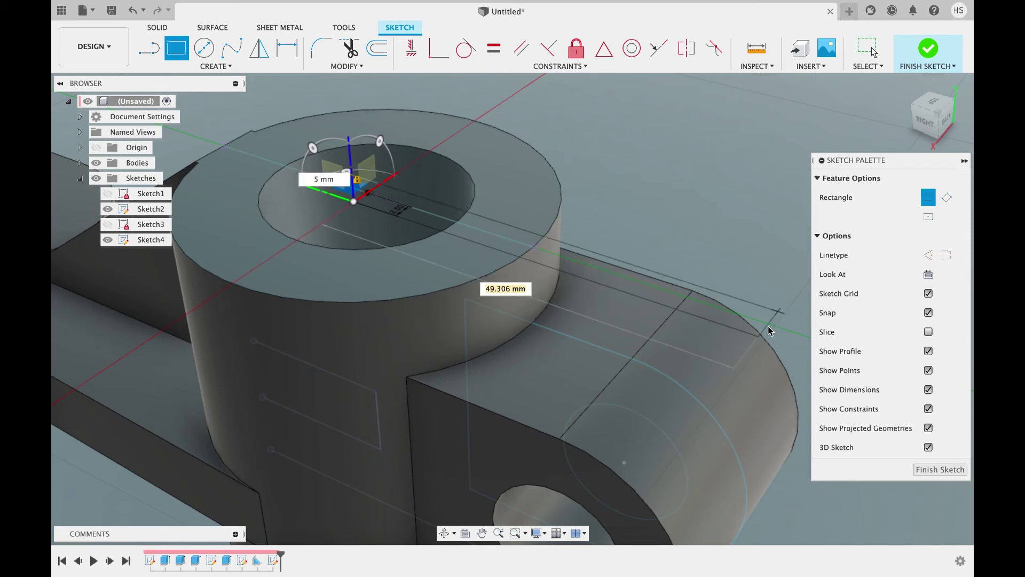
pyautogui.click(797, 327)
pyautogui.click(940, 469)
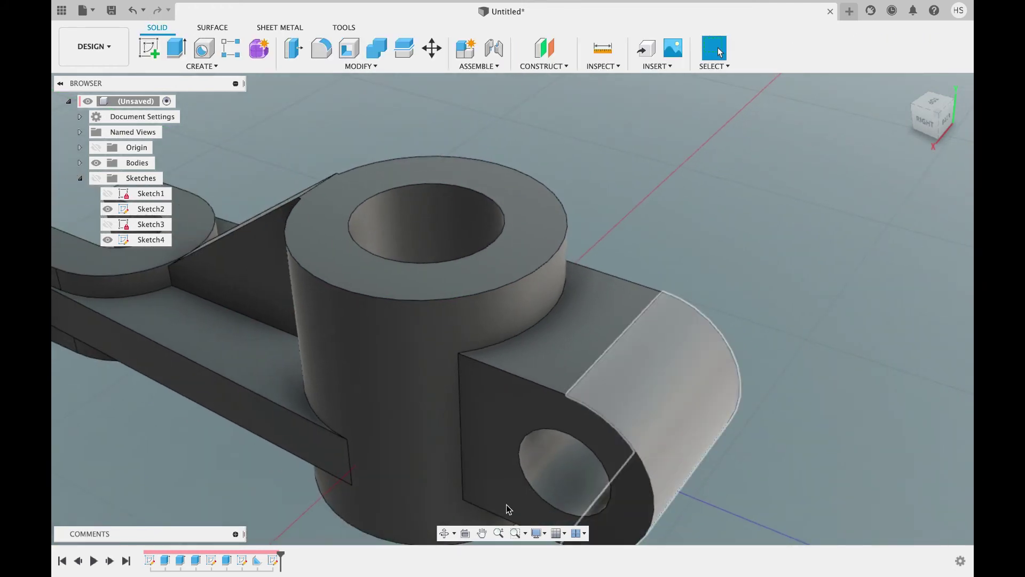
pyautogui.click(273, 559)
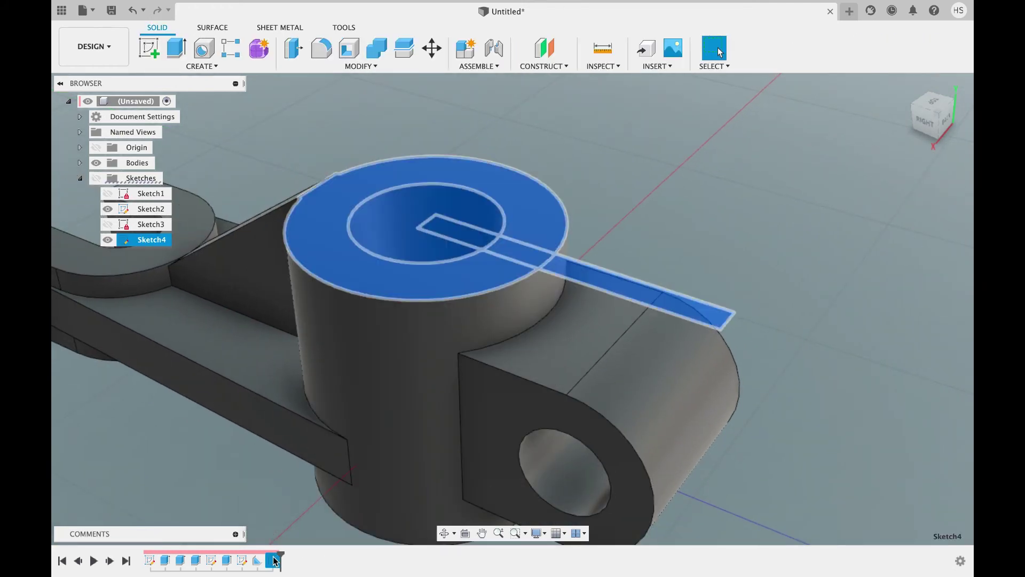
pyautogui.click(175, 390)
pyautogui.click(160, 442)
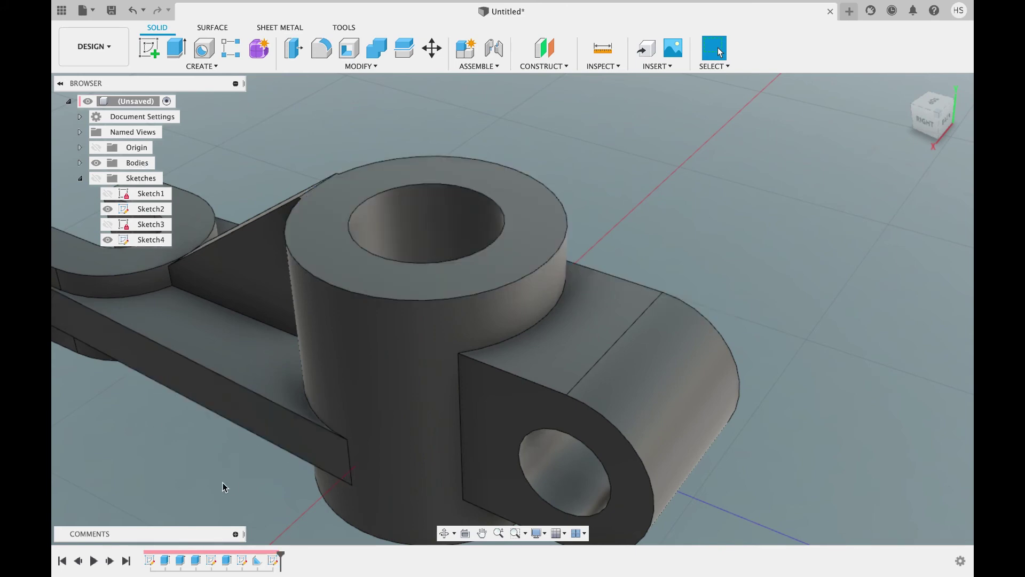
pyautogui.doubleClick(270, 560)
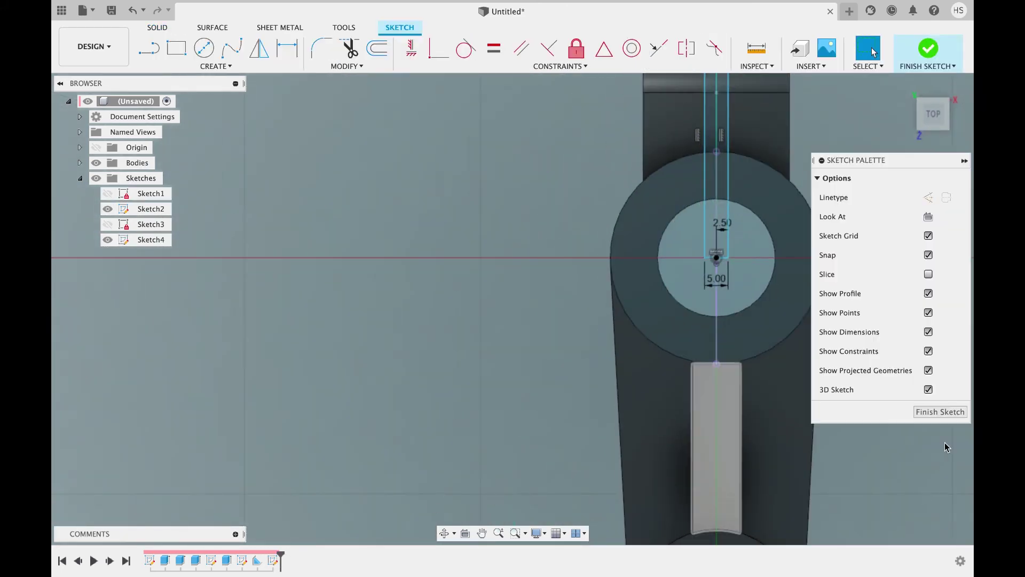
pyautogui.click(940, 412)
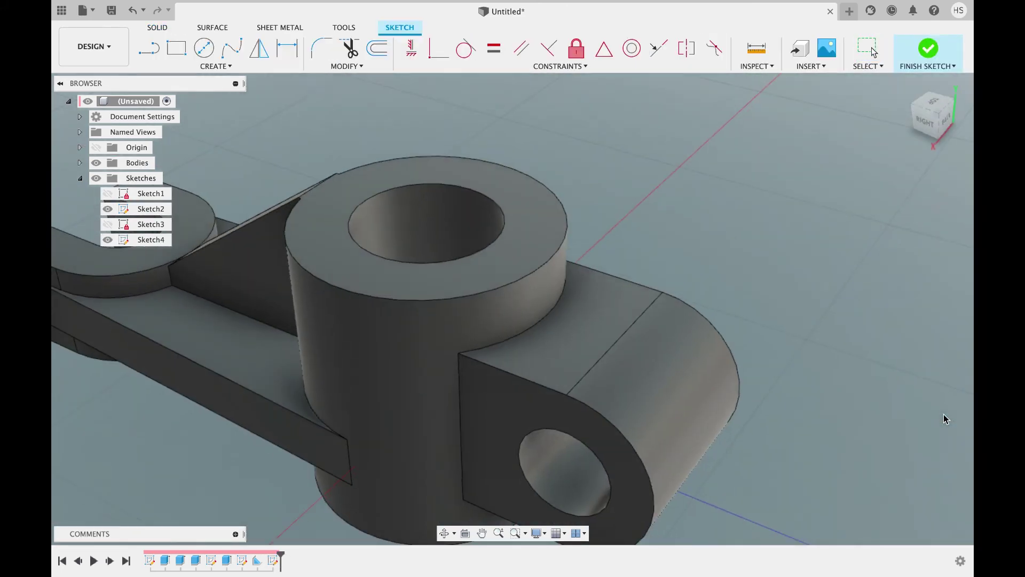
# Turn the visibility of all the design's sketches back on
pyautogui.click(109, 241)
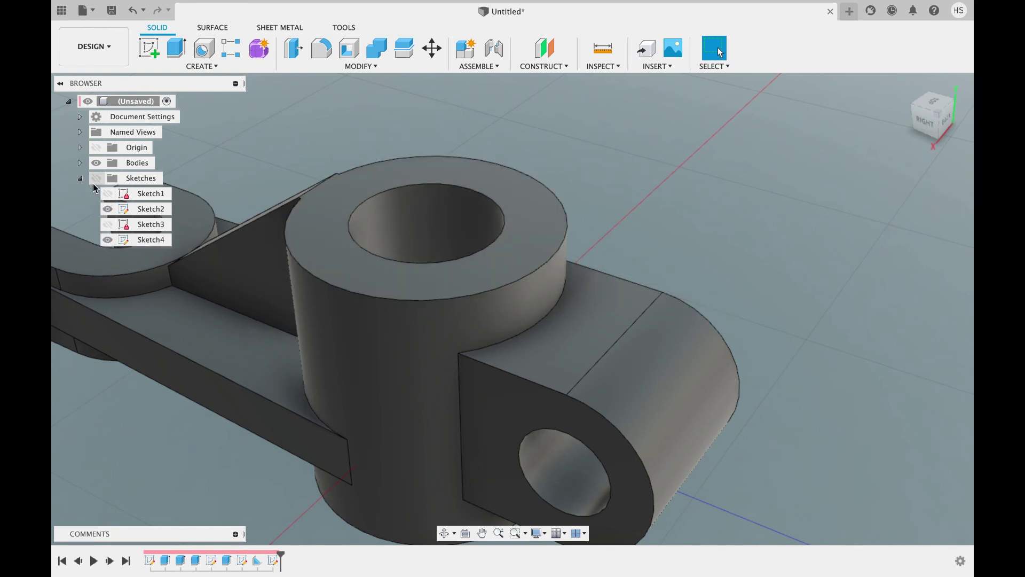
pyautogui.click(96, 178)
pyautogui.hscroll(5, 778, 241)
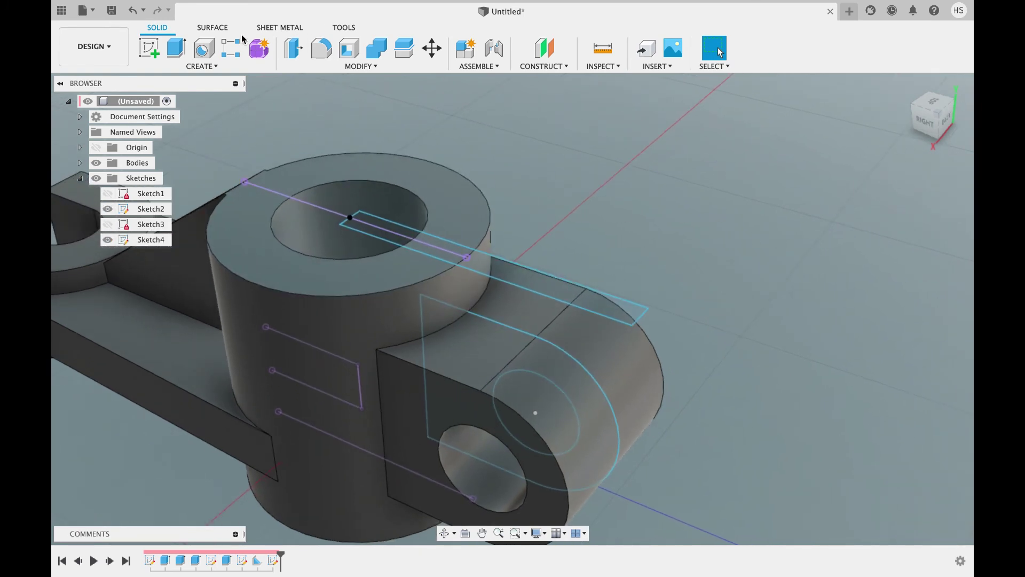
# Extrude the slot rectangle's three regions downward as a cut through the hub wall and the full lug, and hide the sketches
pyautogui.click(177, 48)
pyautogui.click(472, 251)
pyautogui.click(452, 252)
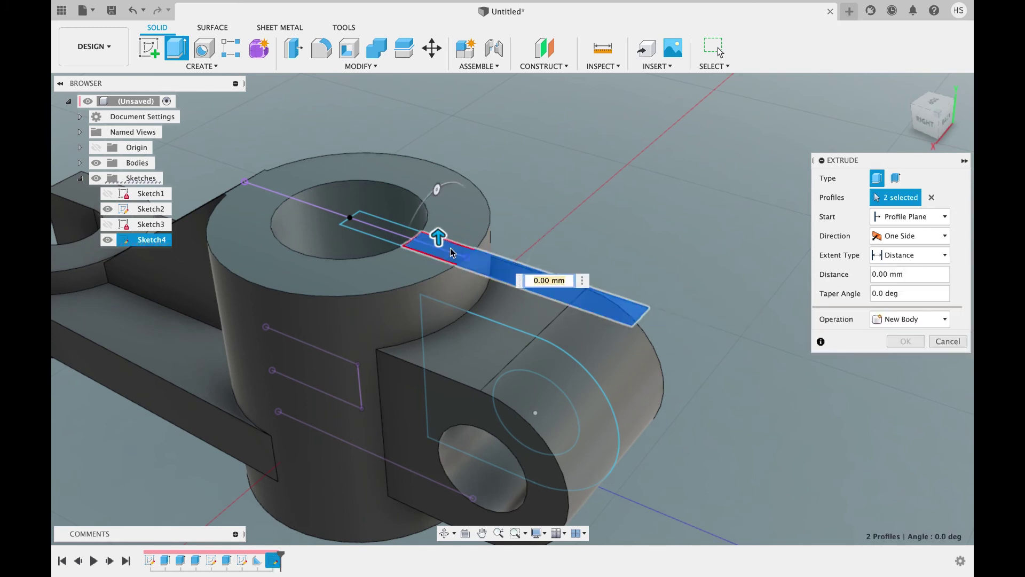
pyautogui.click(374, 228)
pyautogui.moveTo(380, 218); pyautogui.dragTo(399, 437)
pyautogui.moveTo(399, 436); pyautogui.dragTo(411, 363, button='middle')
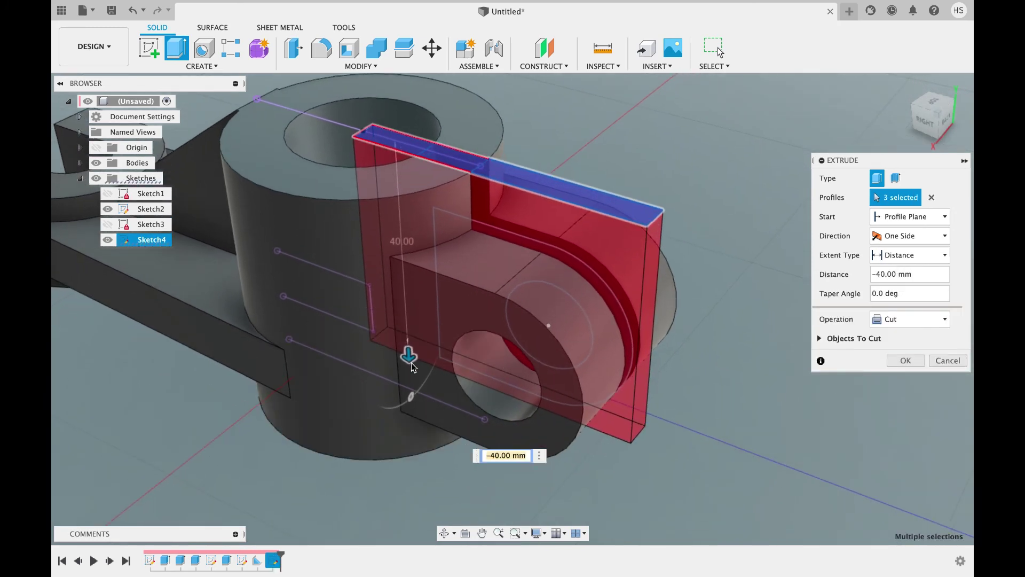
pyautogui.moveTo(411, 367); pyautogui.dragTo(415, 442)
pyautogui.click(905, 360)
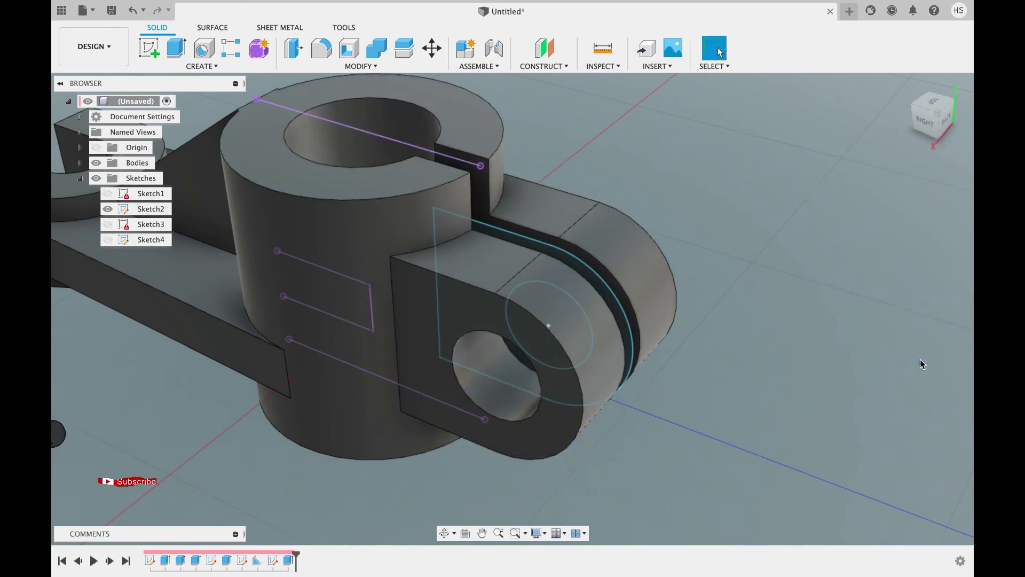
pyautogui.scroll(-5, 921, 360)
pyautogui.click(96, 178)
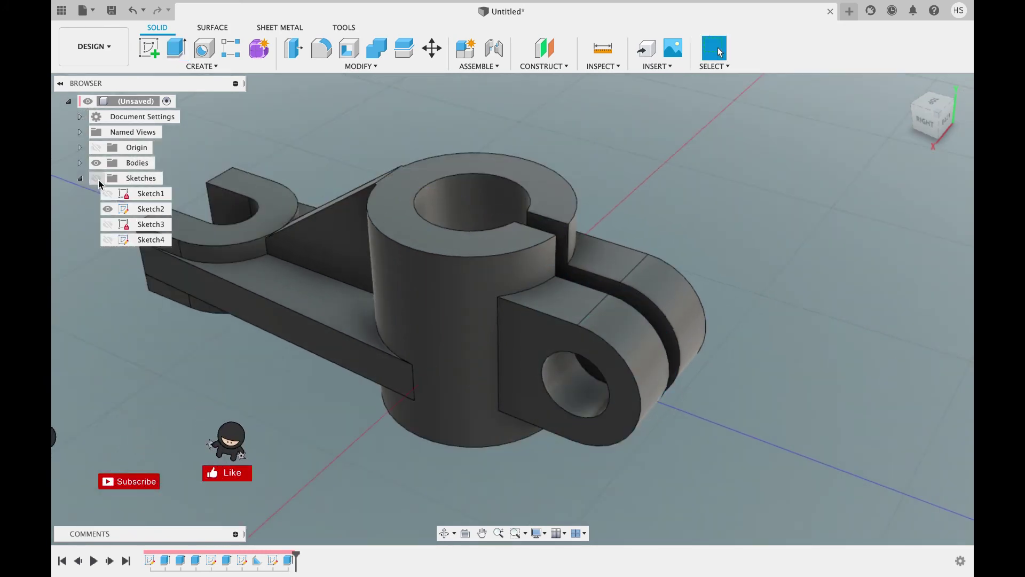
# Recolour the design's Steel - Satin appearance to a copper tone with RGB 255, 189, 145
pyautogui.click(361, 66)
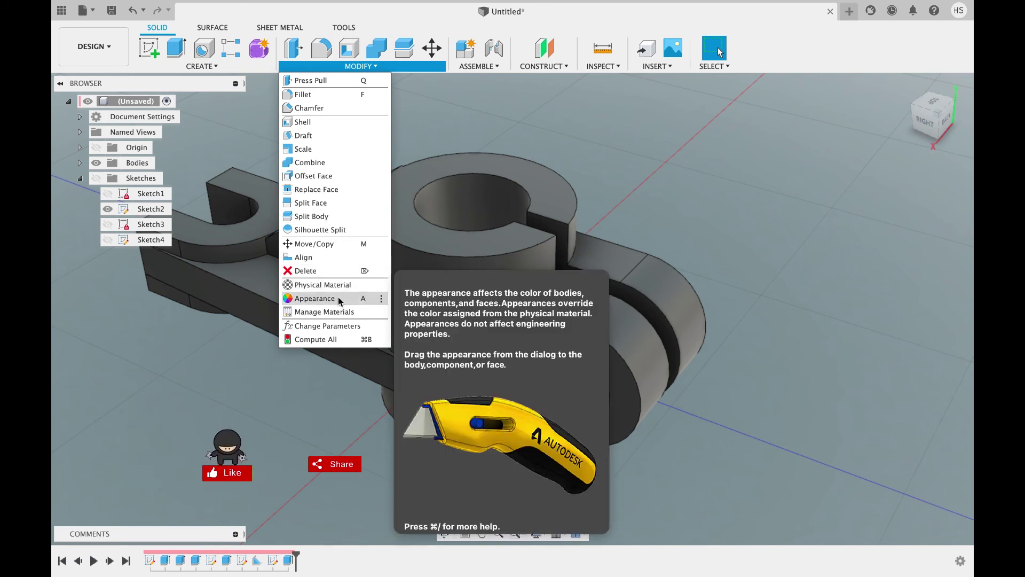
pyautogui.click(338, 297)
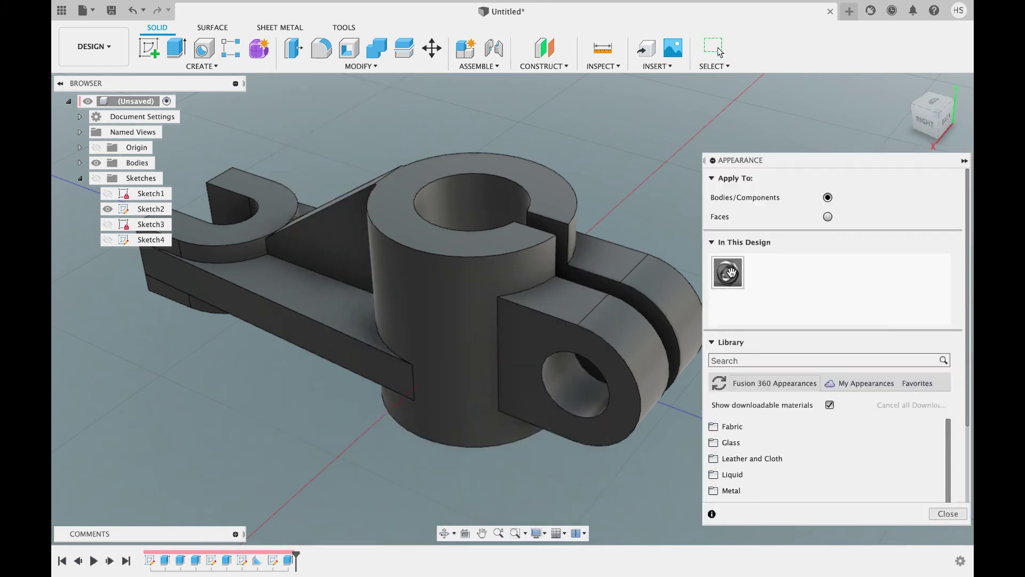
pyautogui.doubleClick(732, 273)
pyautogui.click(671, 233)
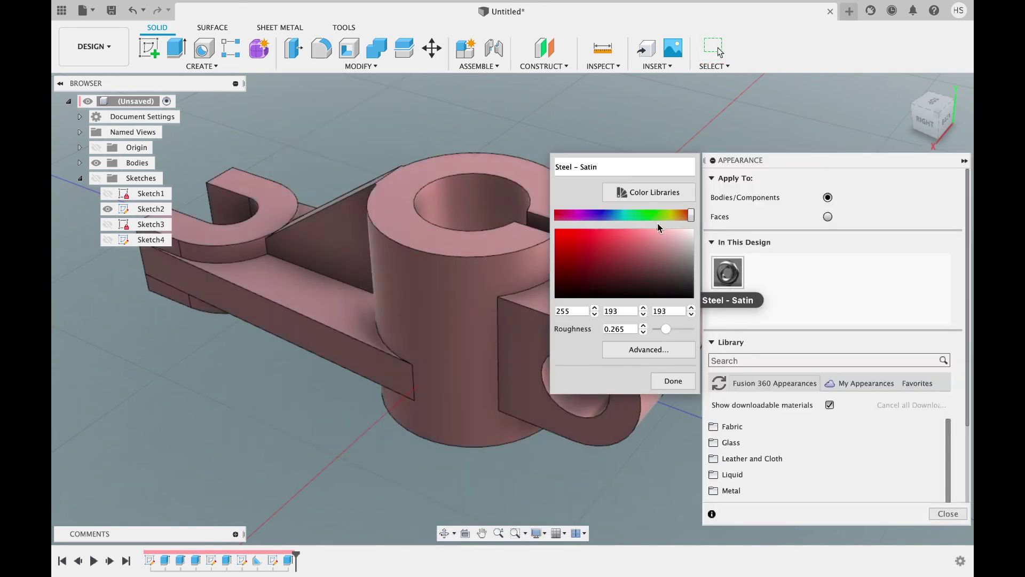
pyautogui.click(647, 230)
pyautogui.moveTo(672, 216); pyautogui.dragTo(682, 216)
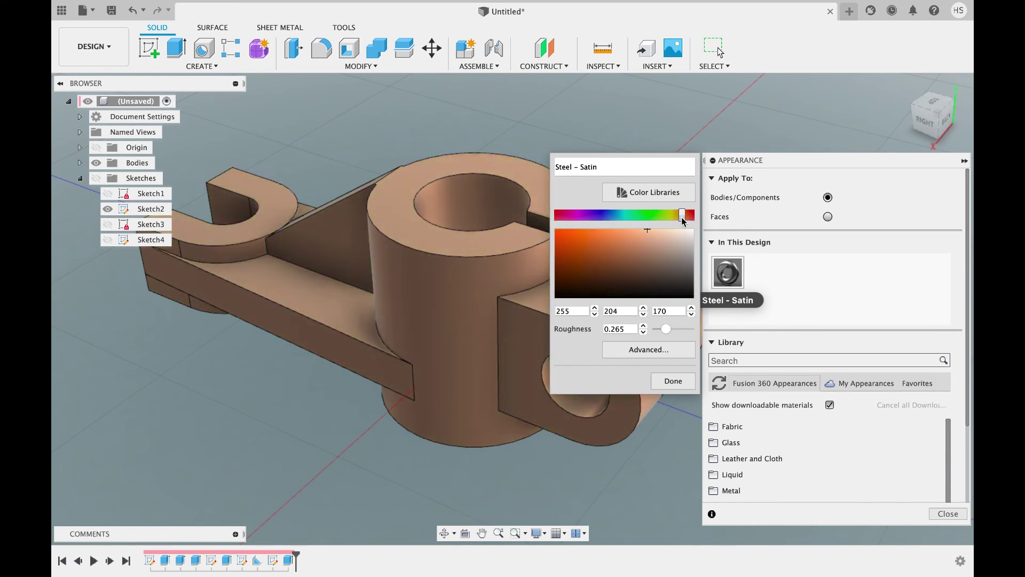
pyautogui.click(634, 231)
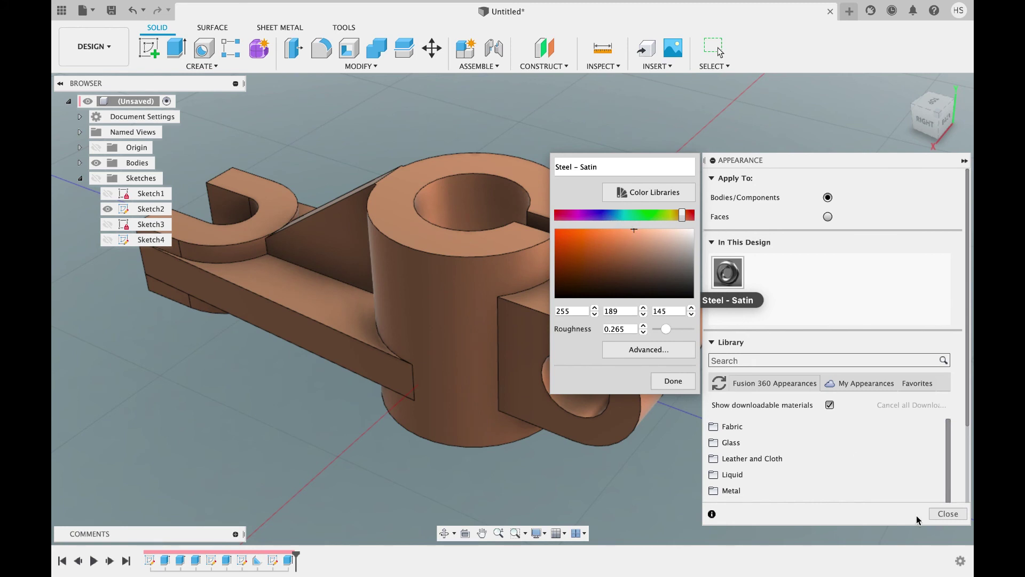
pyautogui.click(673, 380)
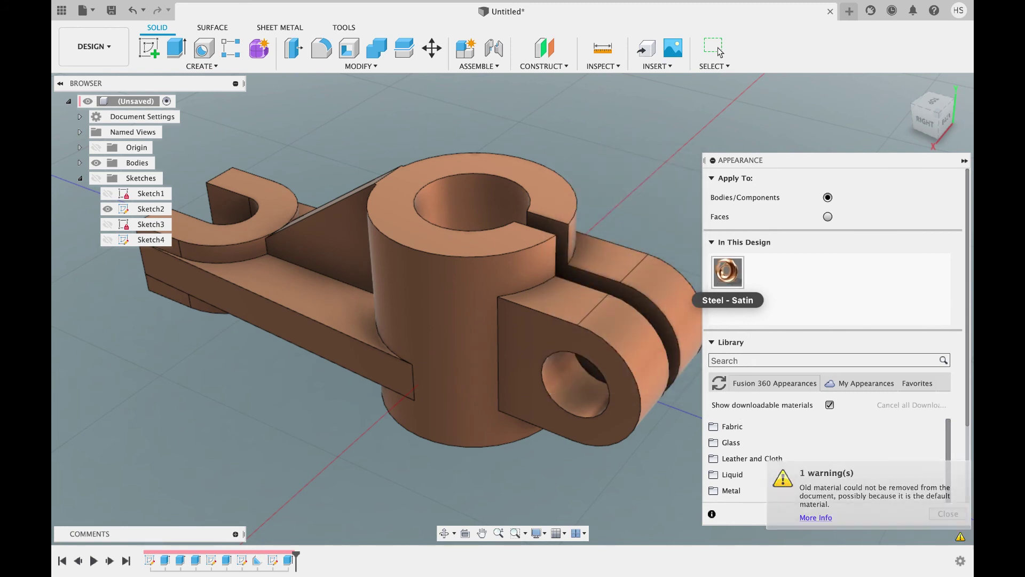
pyautogui.click(948, 513)
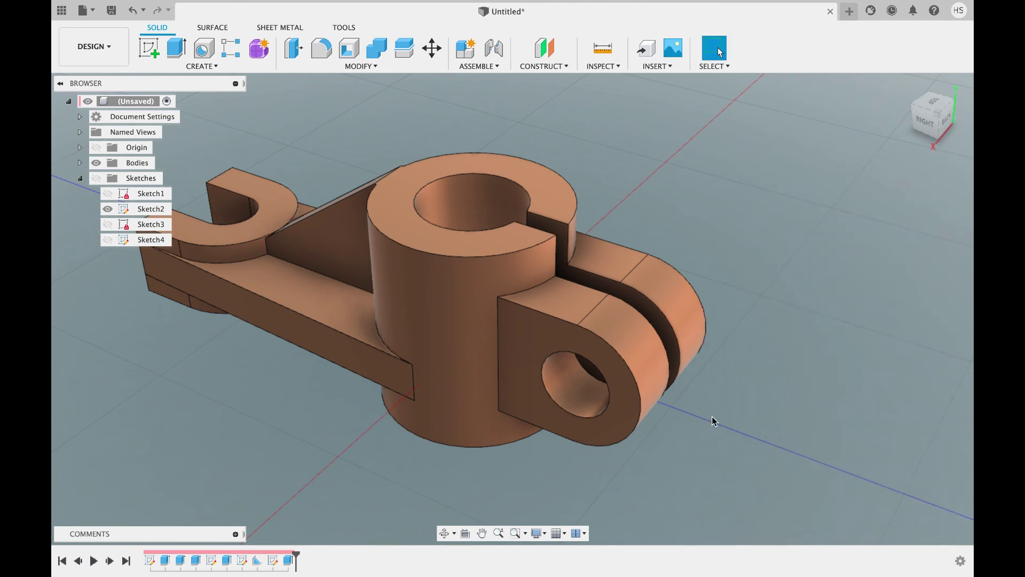
# Start a decal from a local image, searching the Desktop for "logo" and opening Fusion-360-Logo.png
pyautogui.keyDown('shift'); pyautogui.scroll(-5, 588, 329); pyautogui.keyUp('shift')
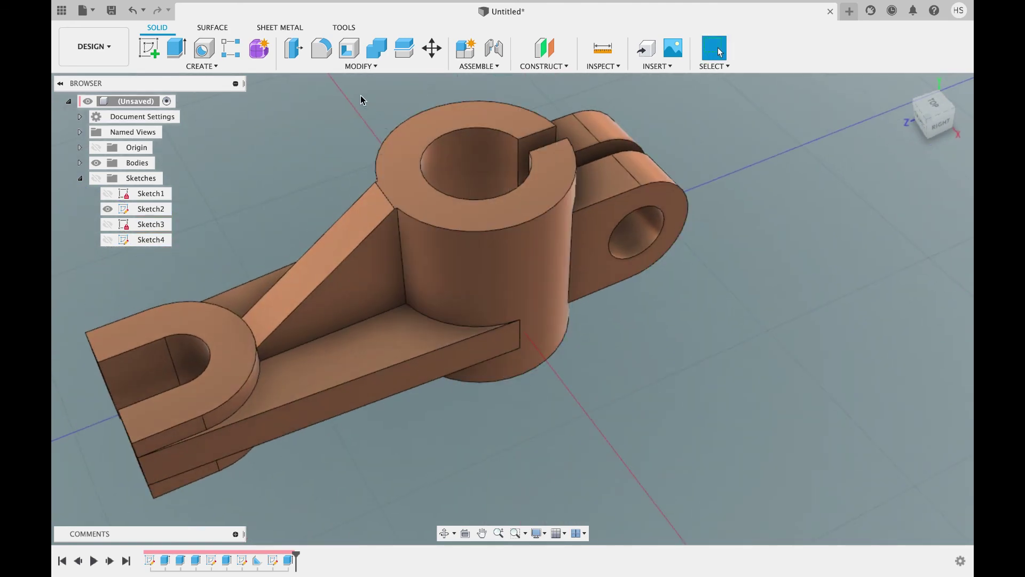
pyautogui.click(657, 67)
pyautogui.click(659, 90)
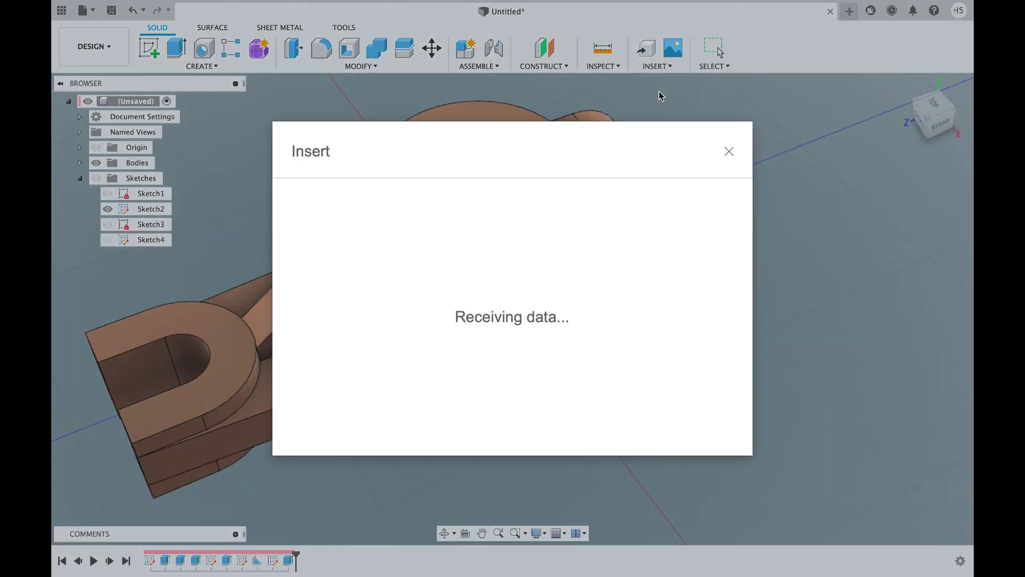
pyautogui.click(385, 415)
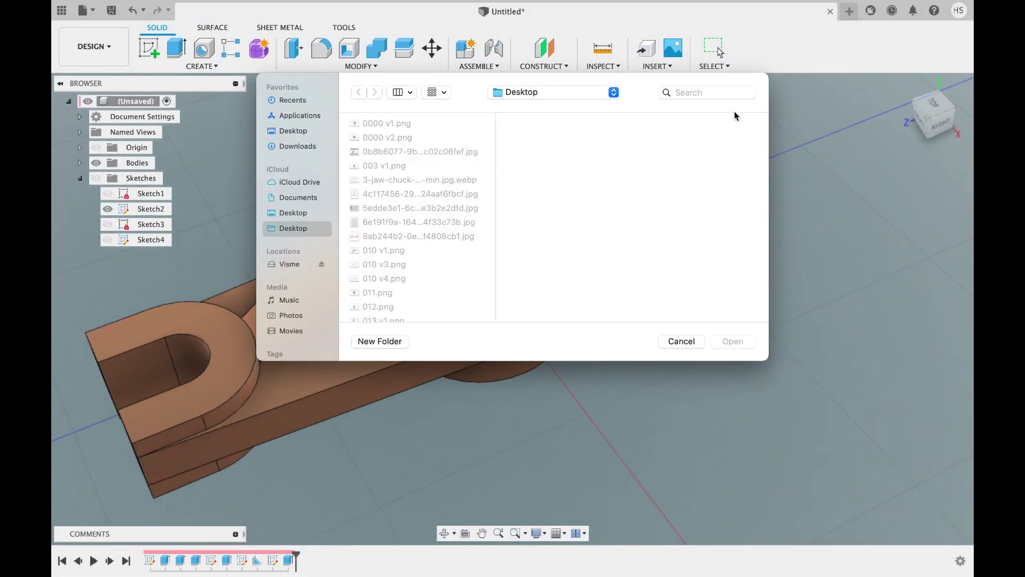
pyautogui.click(735, 92)
pyautogui.write('logo')
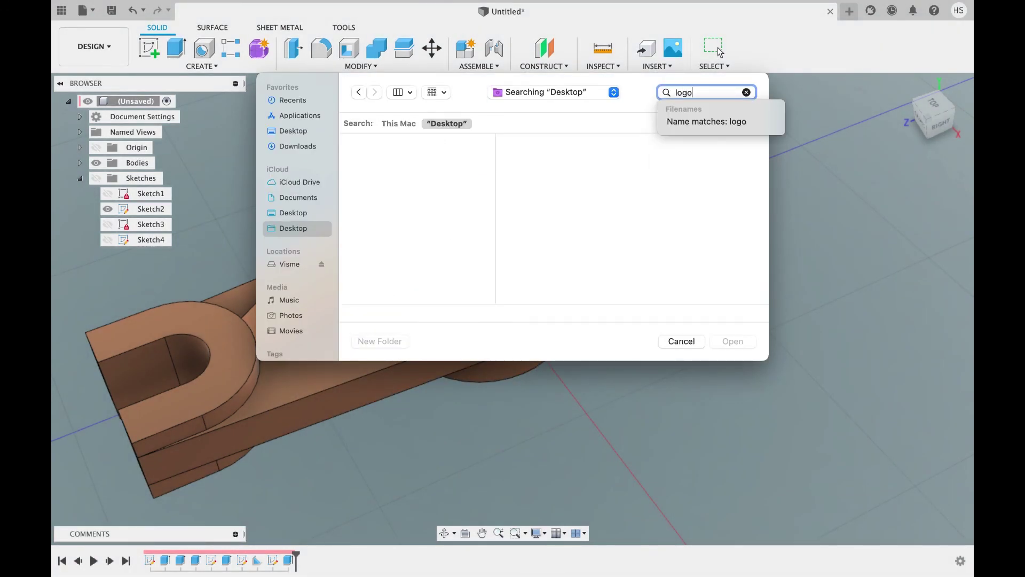
pyautogui.click(444, 177)
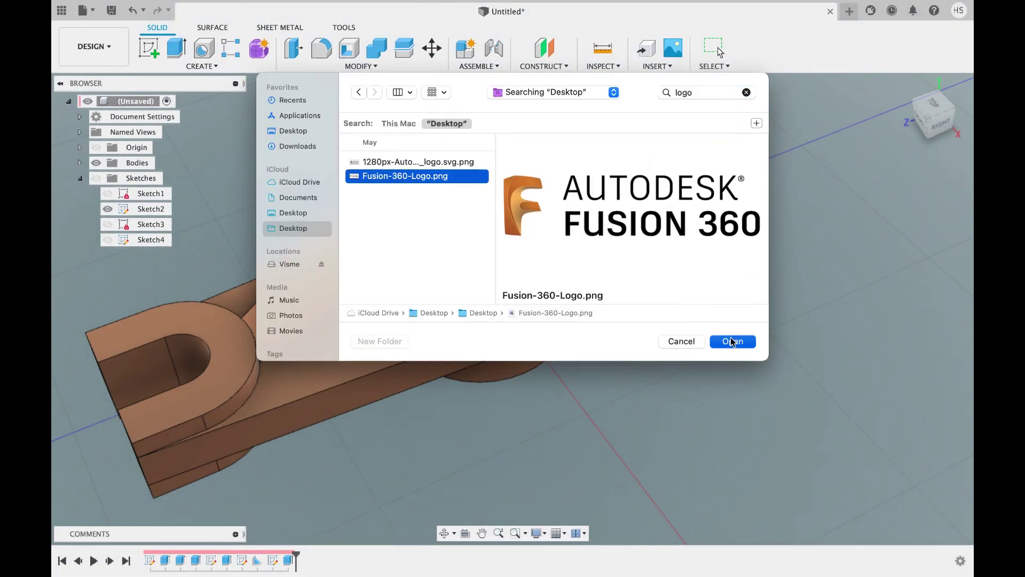
pyautogui.click(733, 342)
# Place the decal on the hub's cylindrical side, rotated 90 degrees and shifted about 2.94 mm in X and -0.5 mm in Y
pyautogui.click(463, 261)
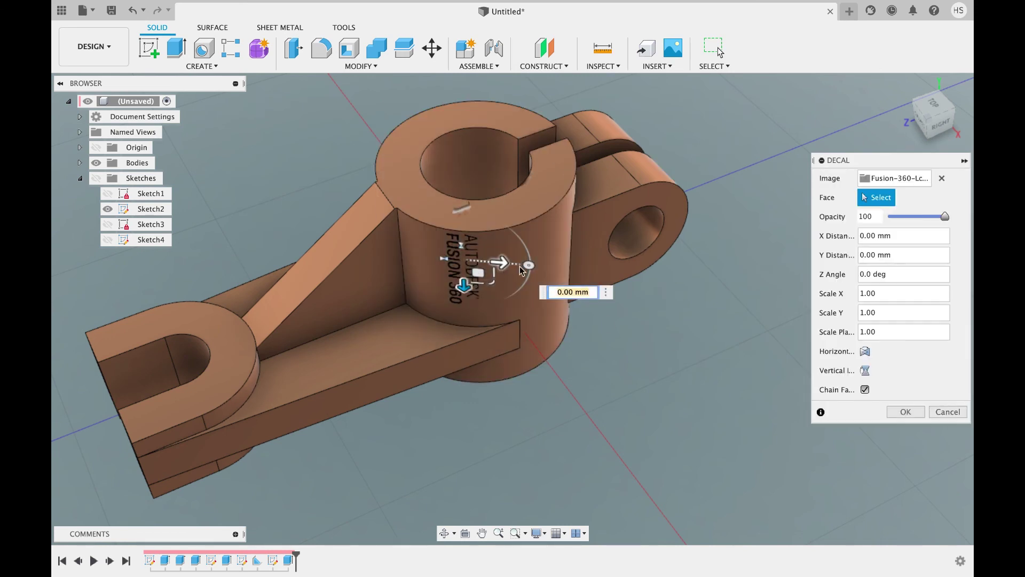
pyautogui.moveTo(521, 266); pyautogui.dragTo(460, 215)
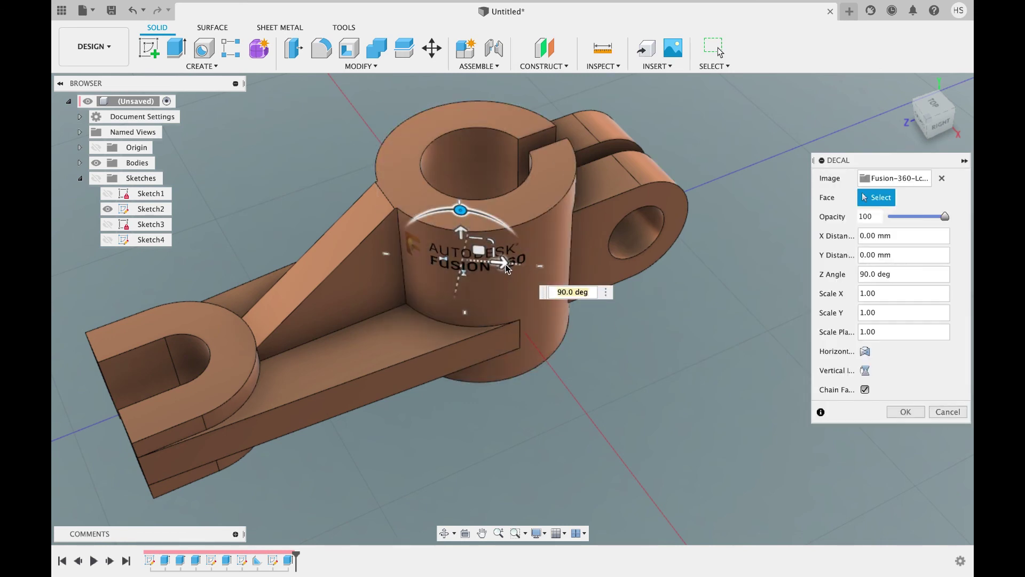
pyautogui.moveTo(505, 260); pyautogui.dragTo(525, 264)
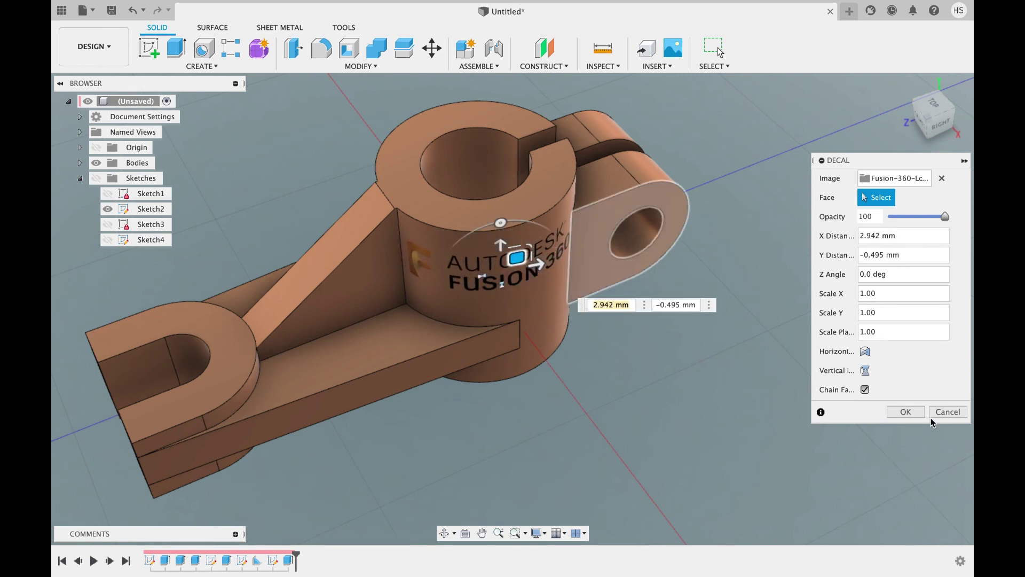
pyautogui.click(906, 412)
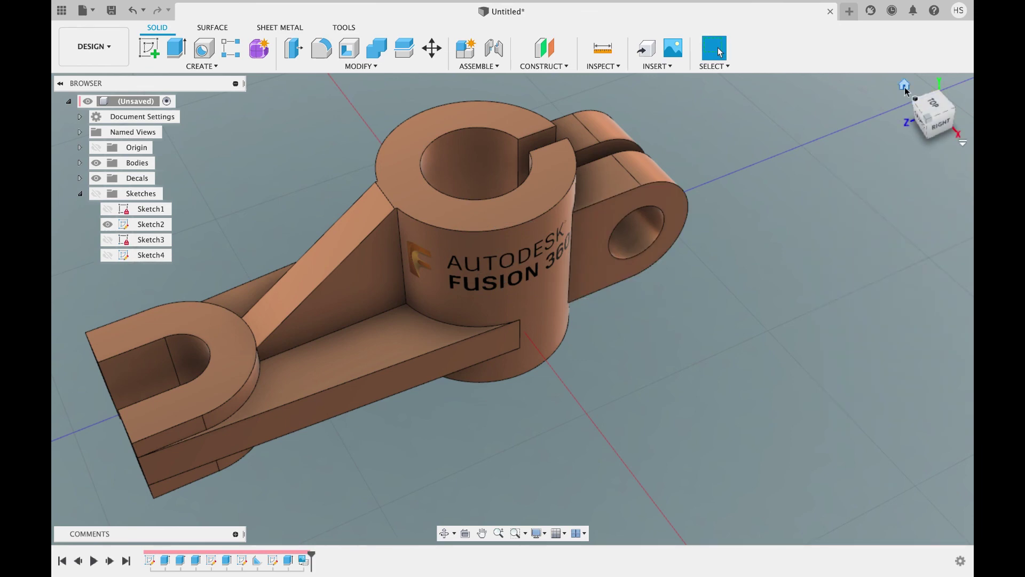
pyautogui.click(905, 88)
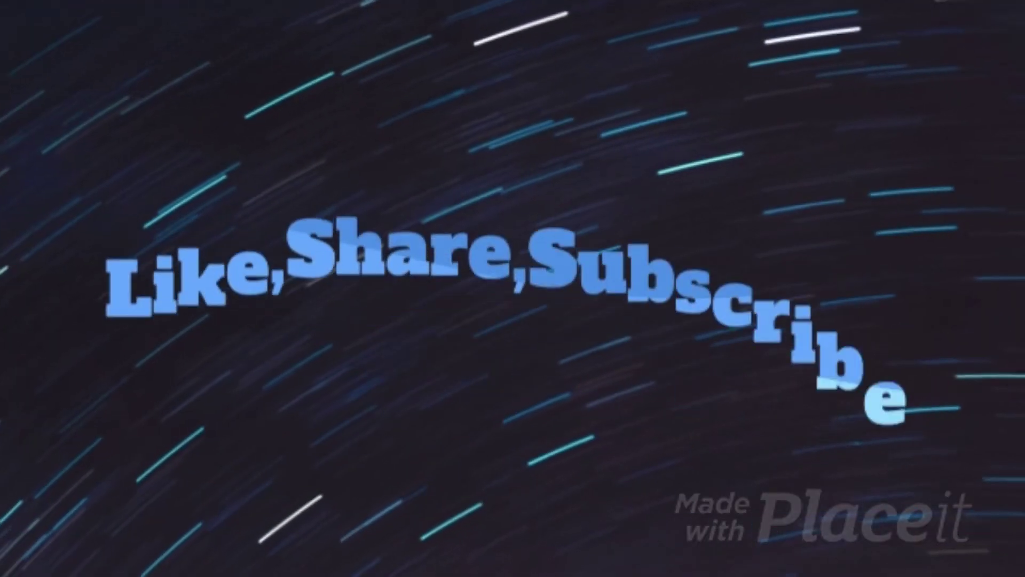